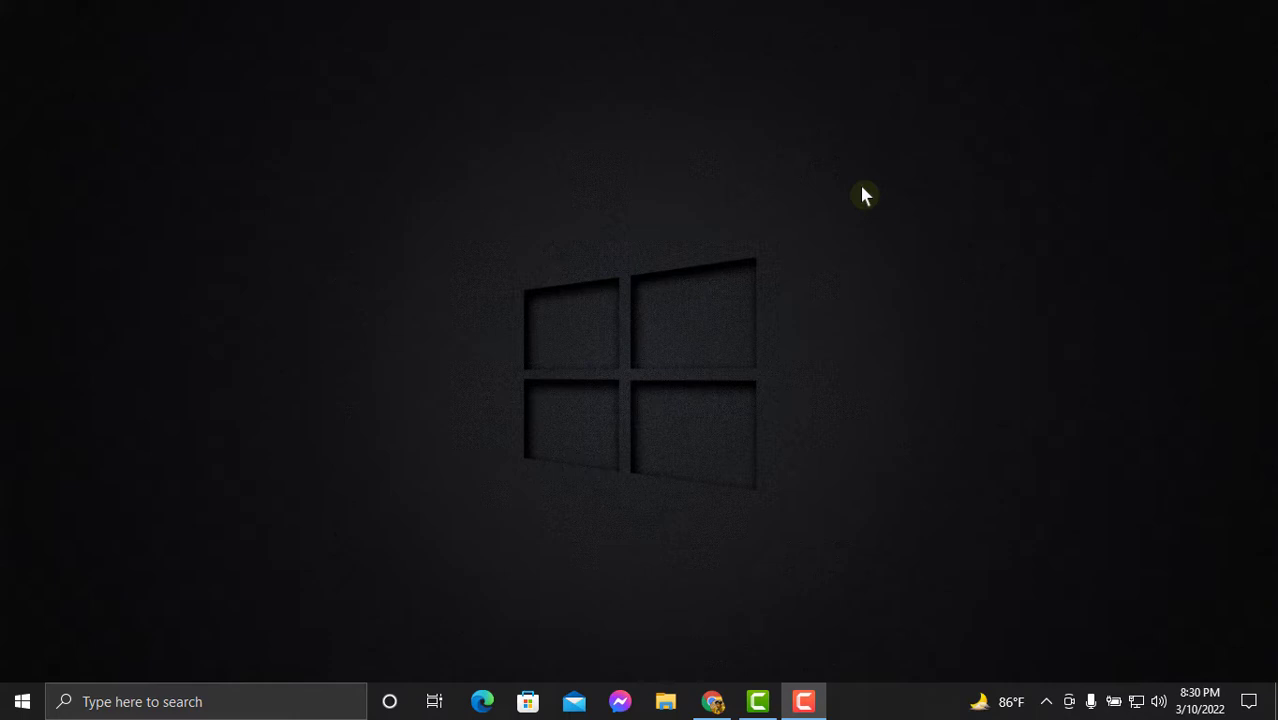
right_click(815, 157)
left_click(867, 209)
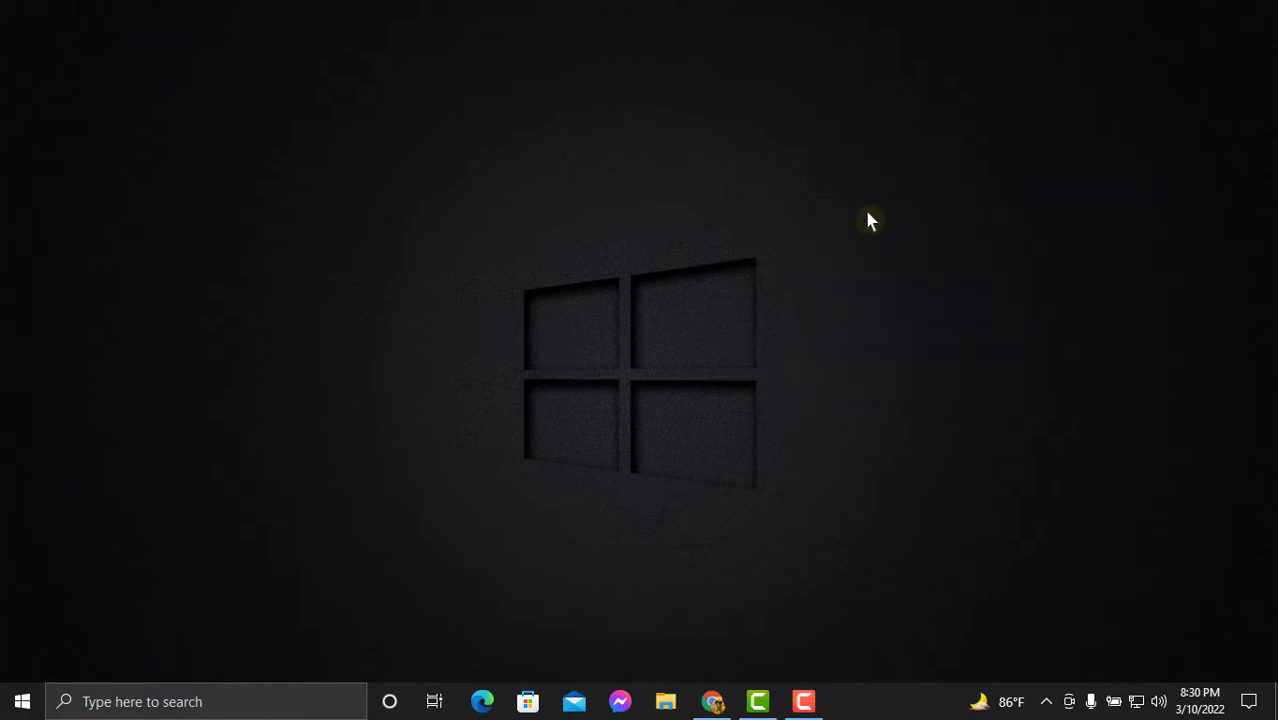
right_click(786, 158)
left_click(838, 209)
Step: Switch to Chrome and open the Settings page of the Facebook account
left_click(712, 700)
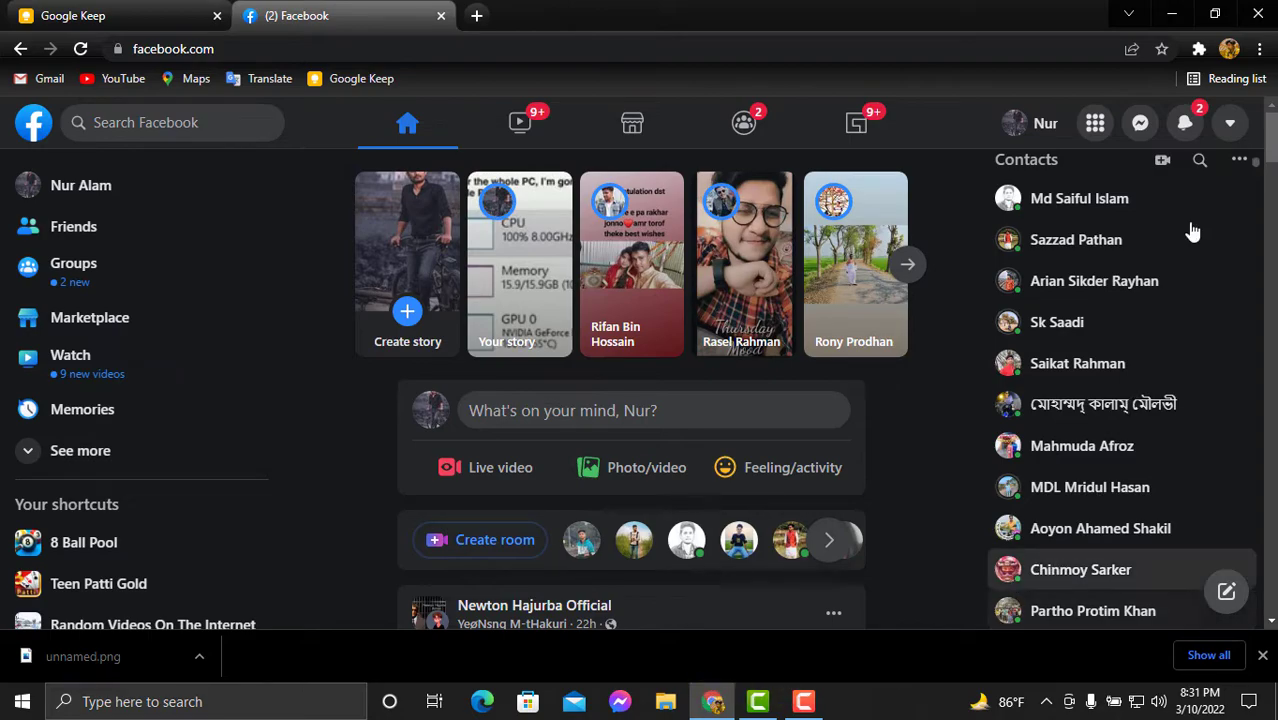
left_click(1232, 128)
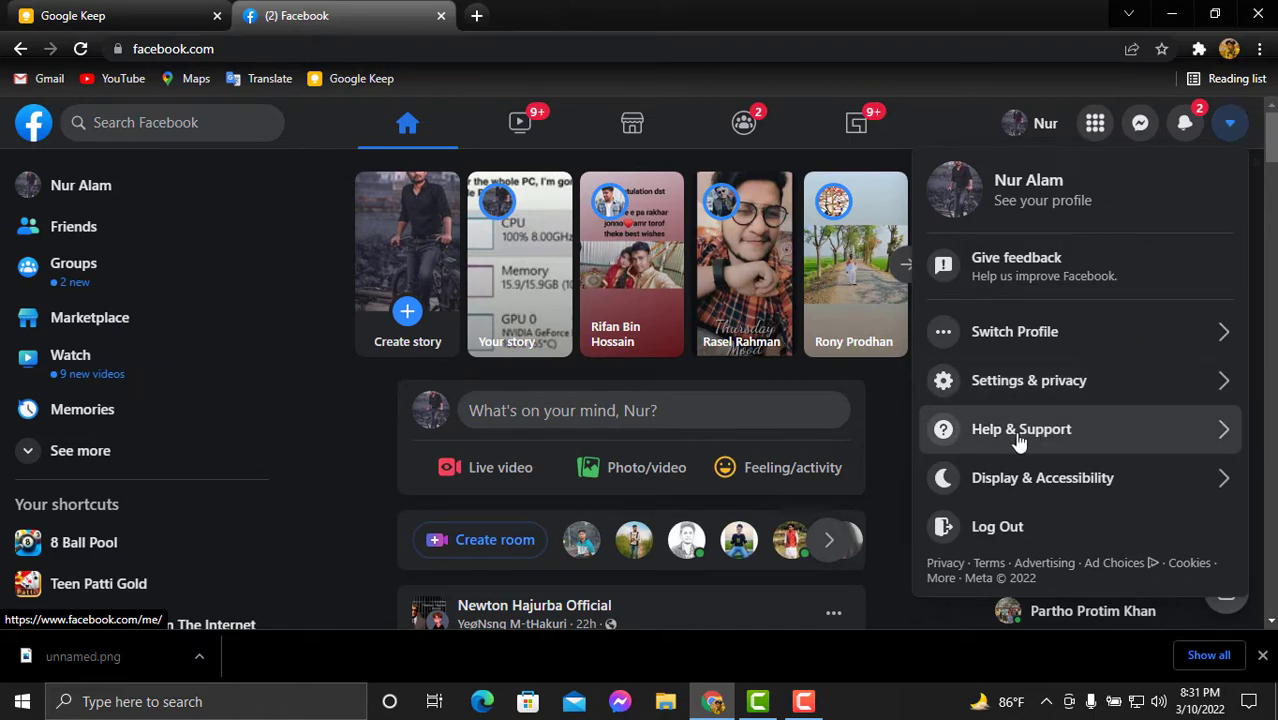
left_click(1064, 382)
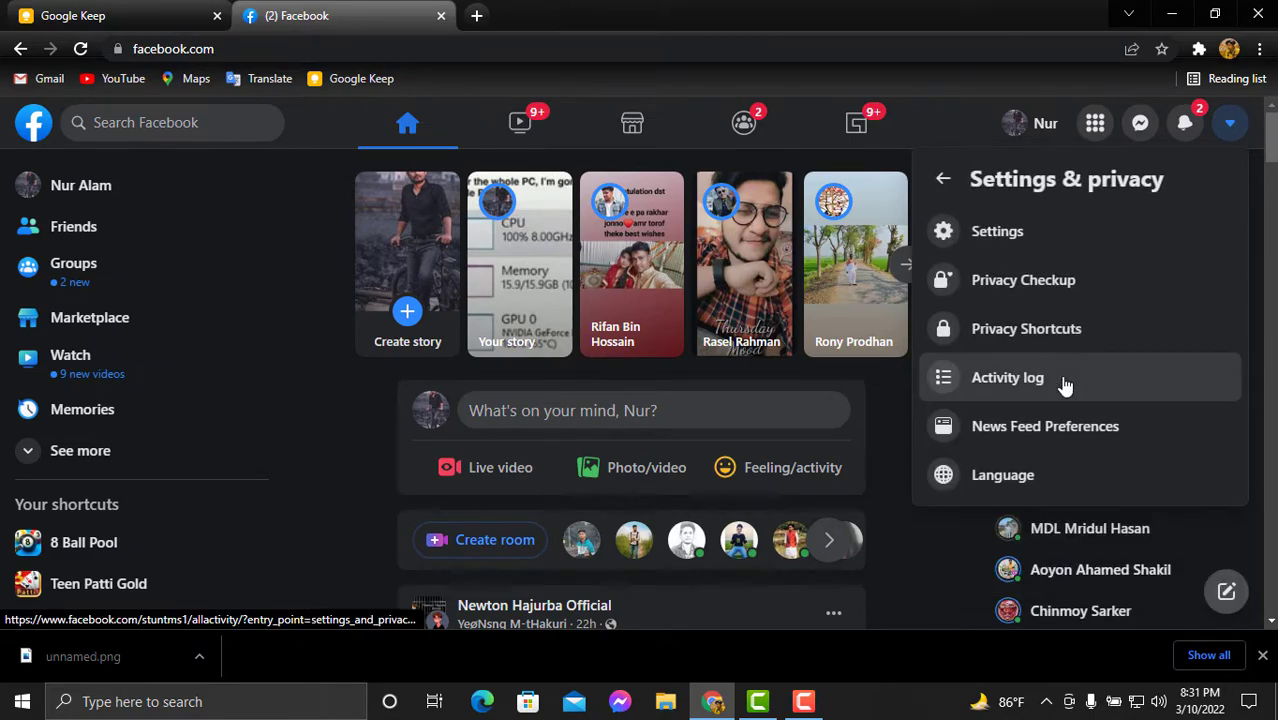
left_click(998, 242)
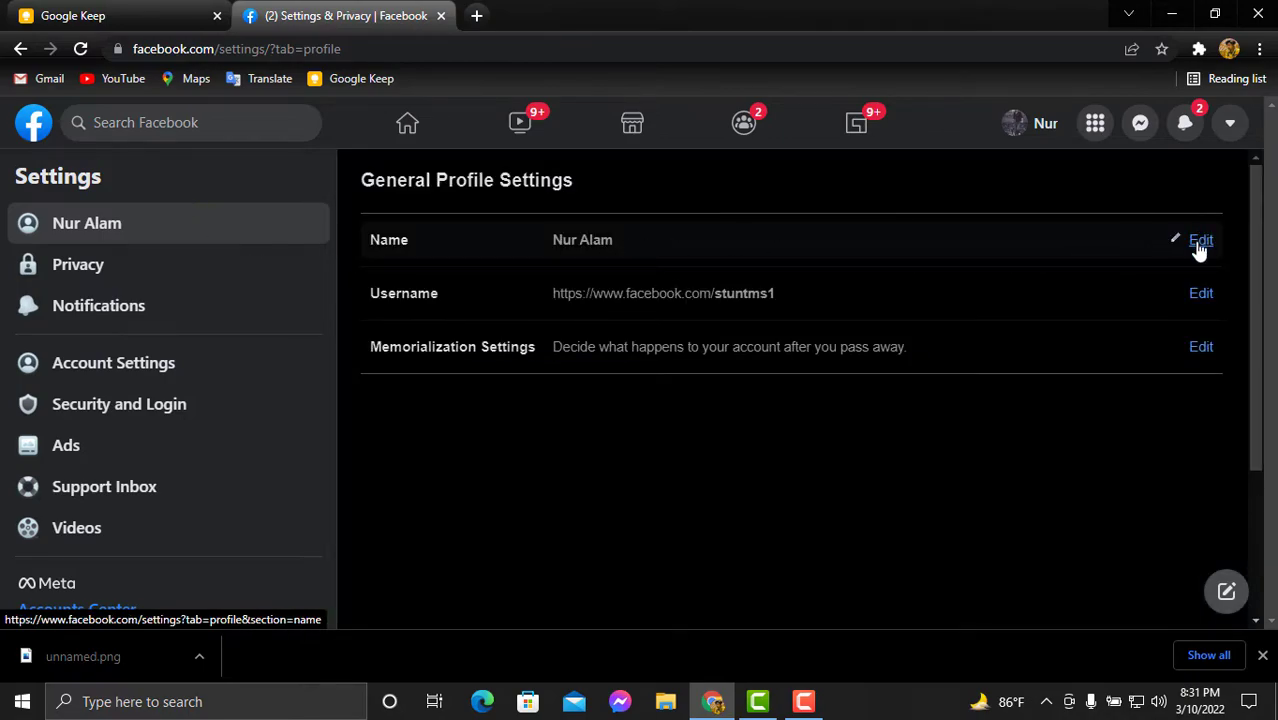
Step: Open the Name section of the General Profile Settings for editing and open its Learn more help article
left_click(1199, 245)
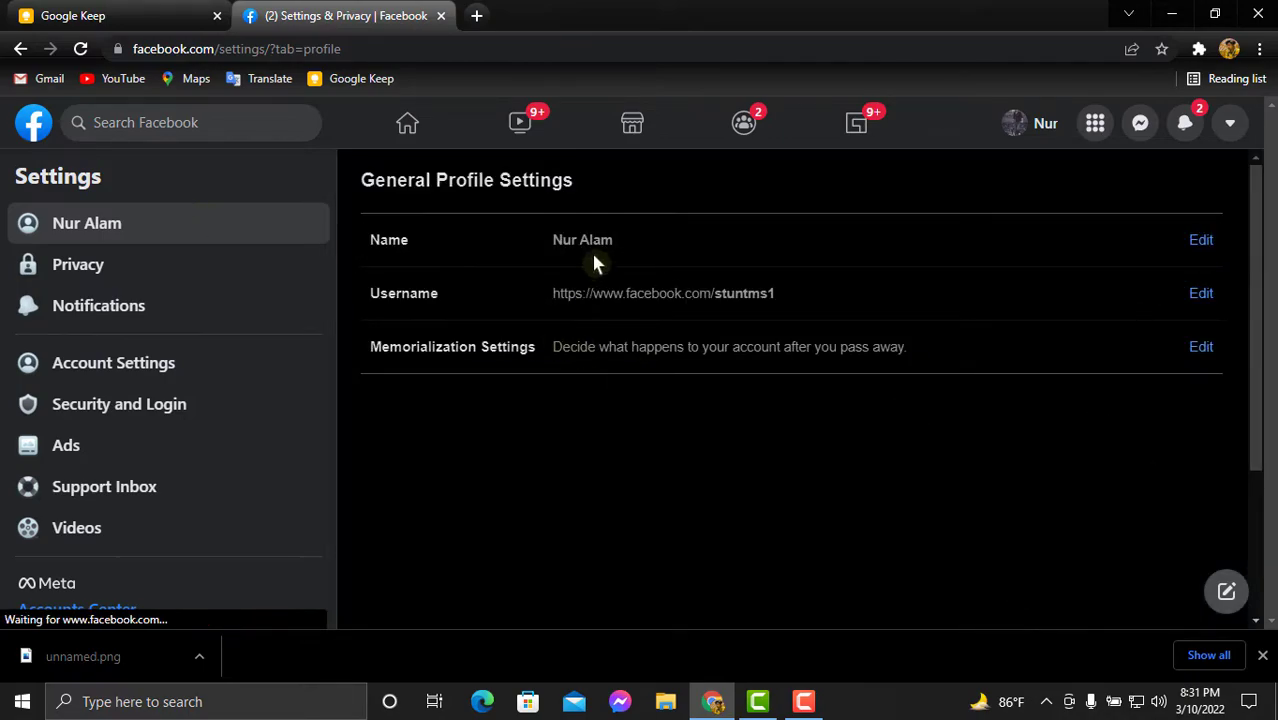
left_click(1200, 241)
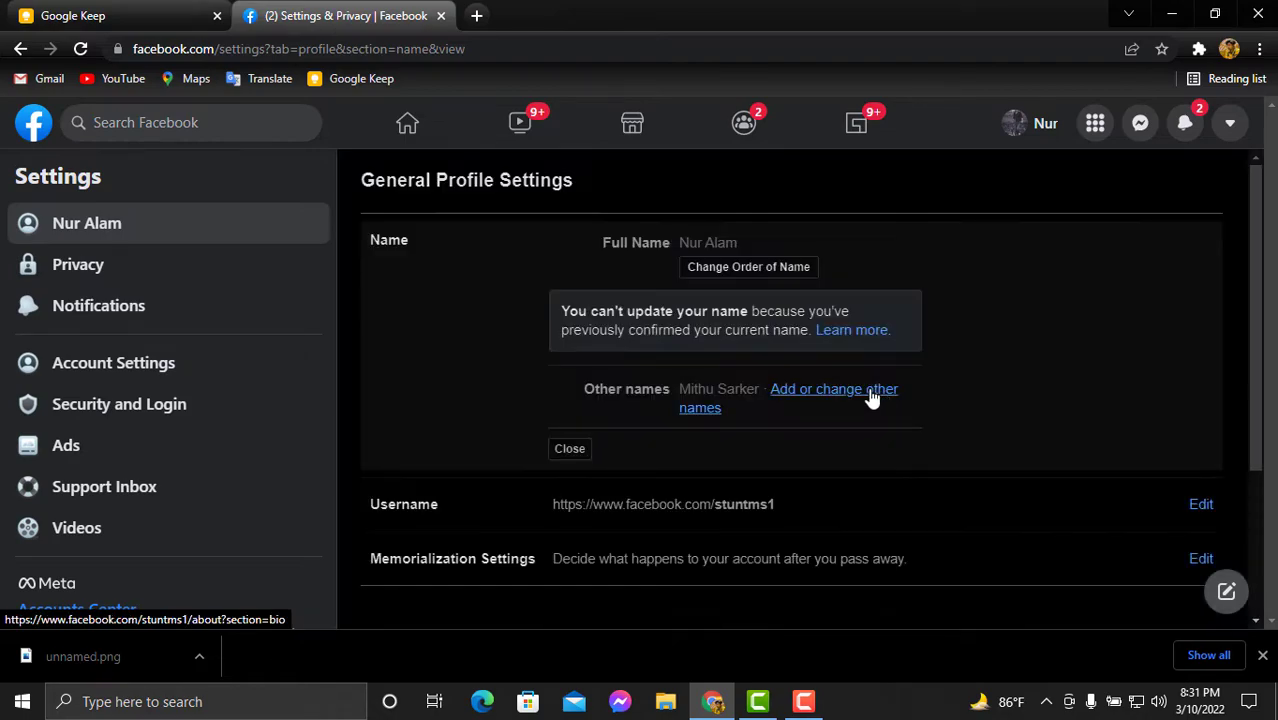
left_click(851, 331)
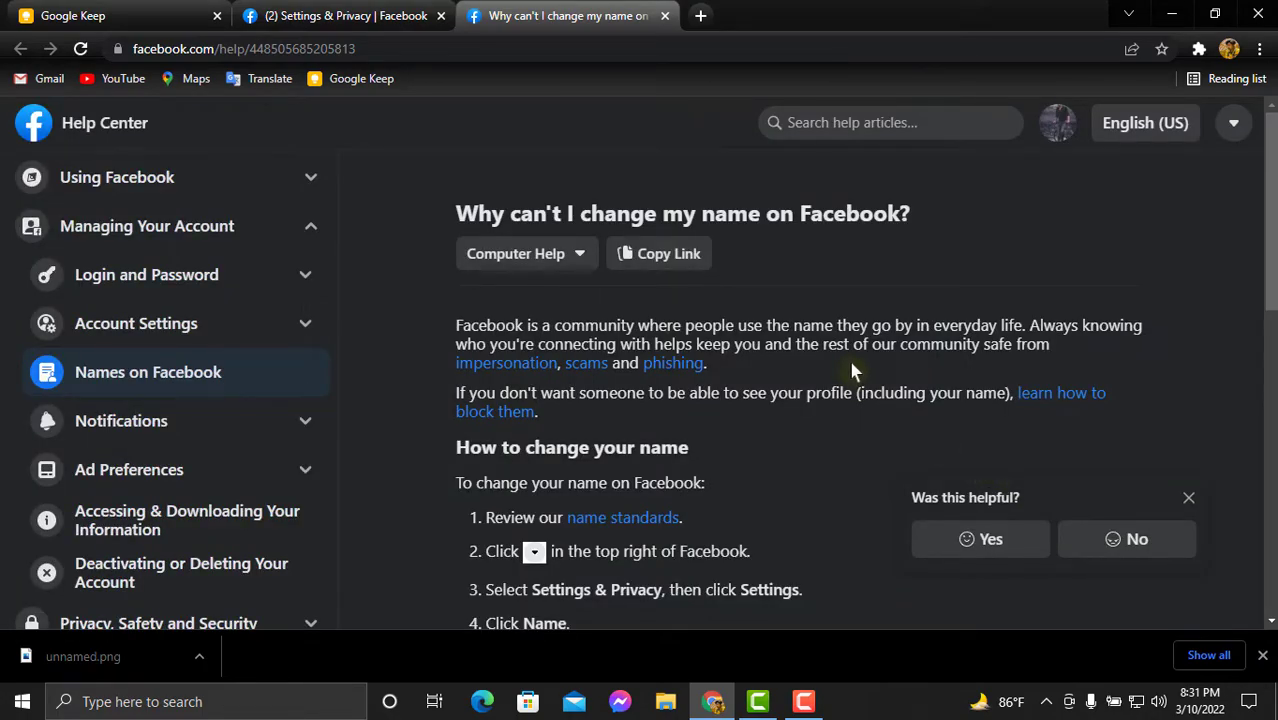
Step: Return to the profile settings and reopen the Name section to review its name-change options
left_click(320, 15)
scroll(699, 491, "down", 3)
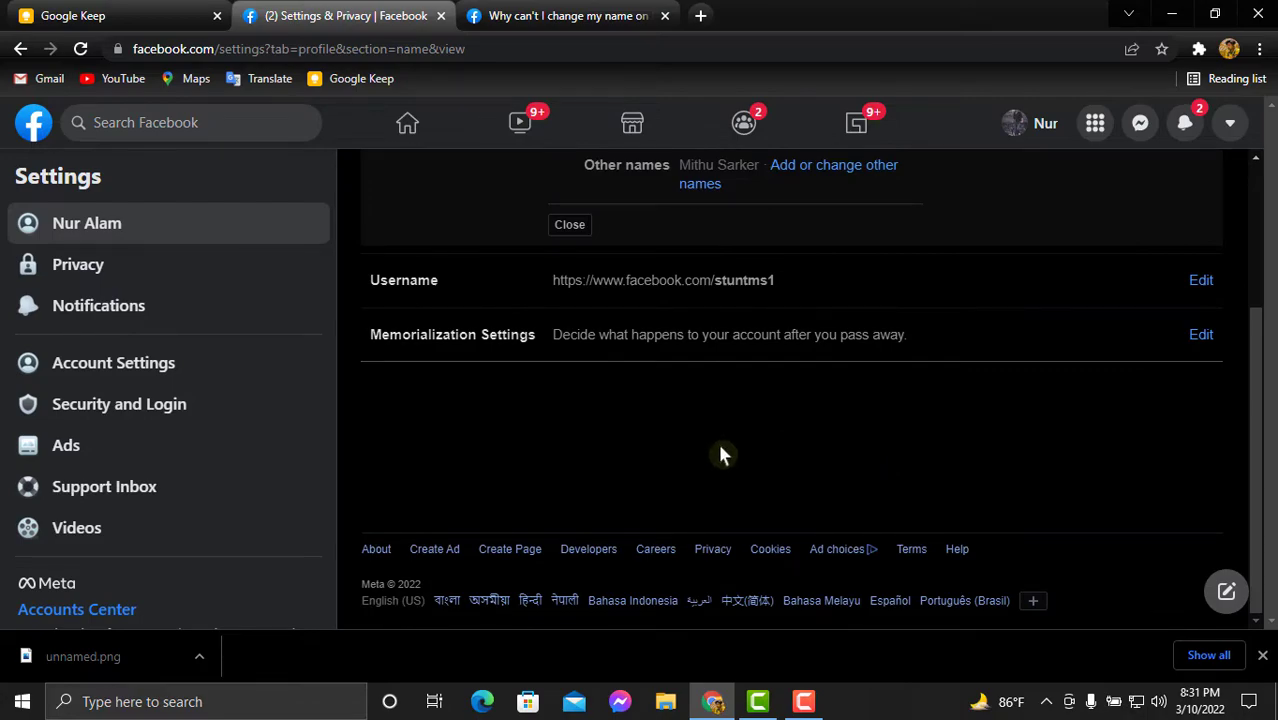
scroll(720, 450, "up", 3)
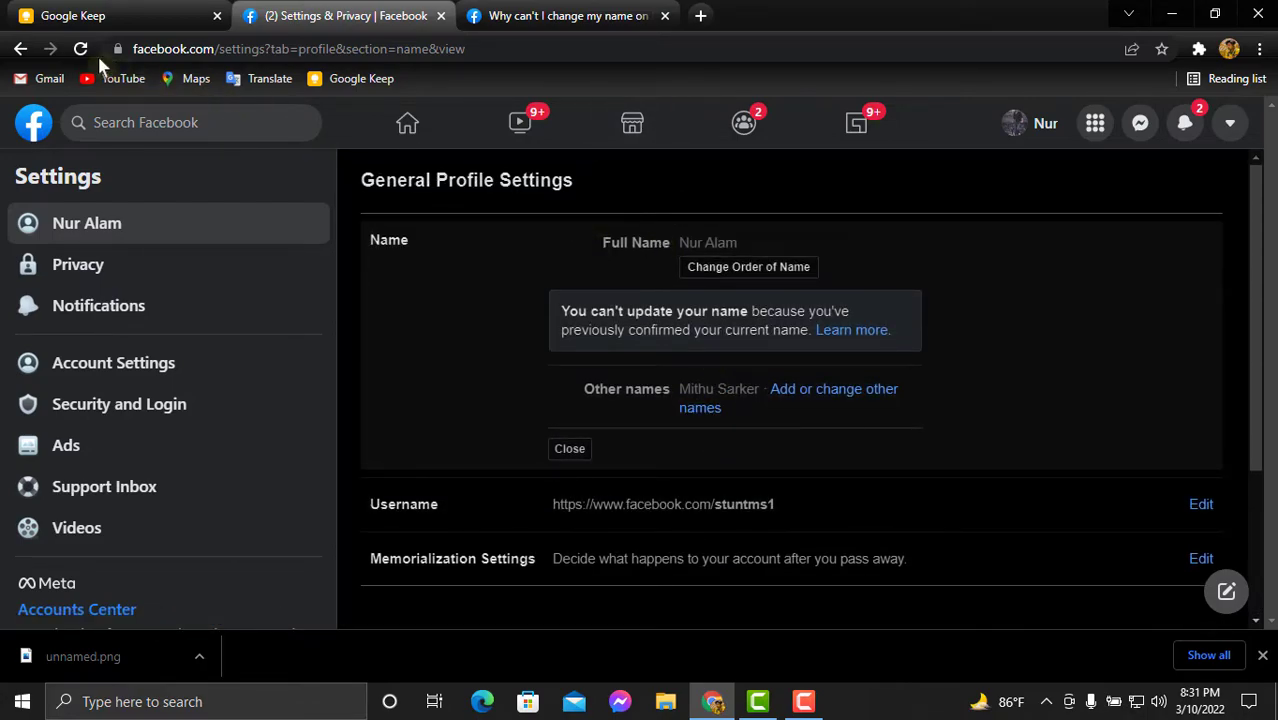
left_click(21, 48)
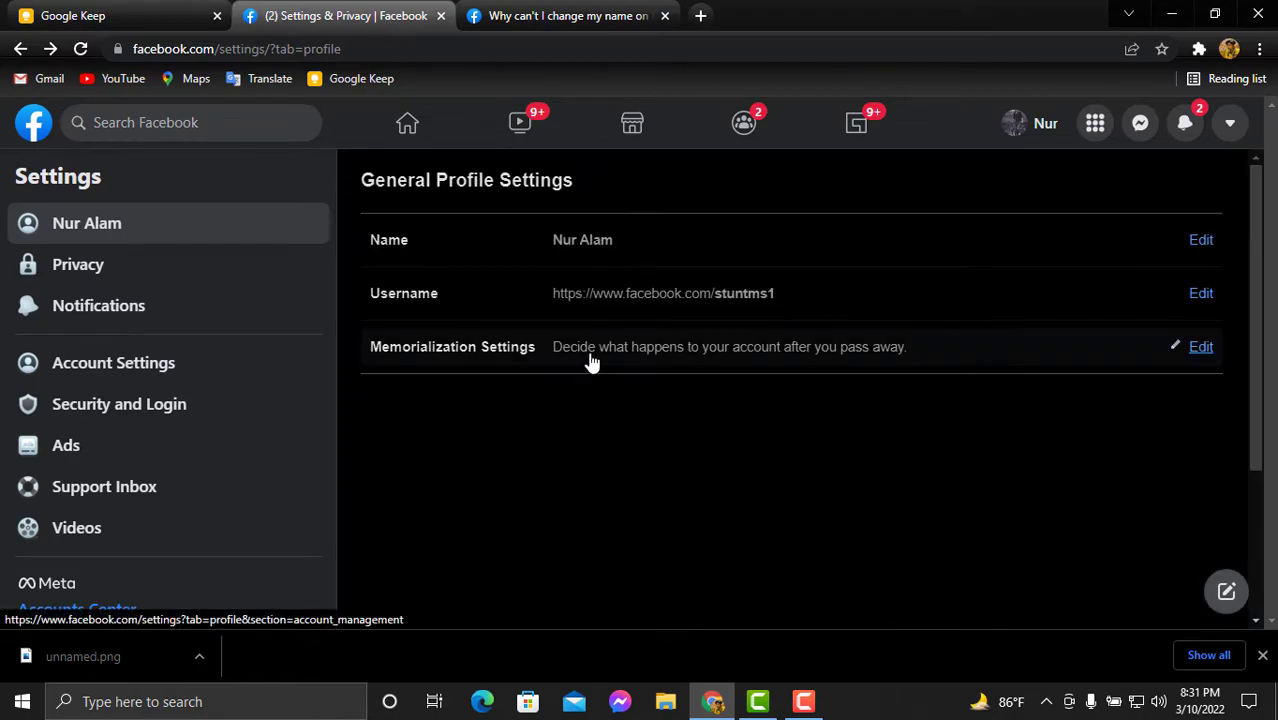
scroll(632, 402, "down", 3)
scroll(480, 370, "up", 3)
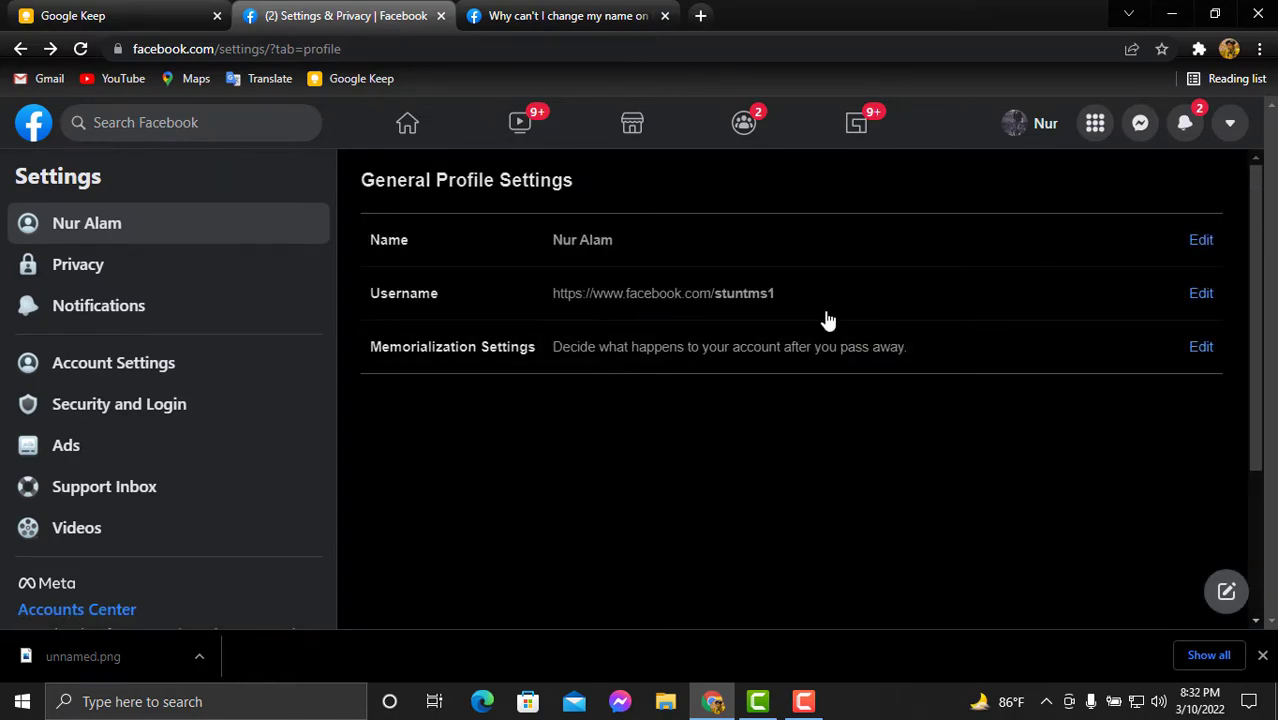
left_click(1198, 240)
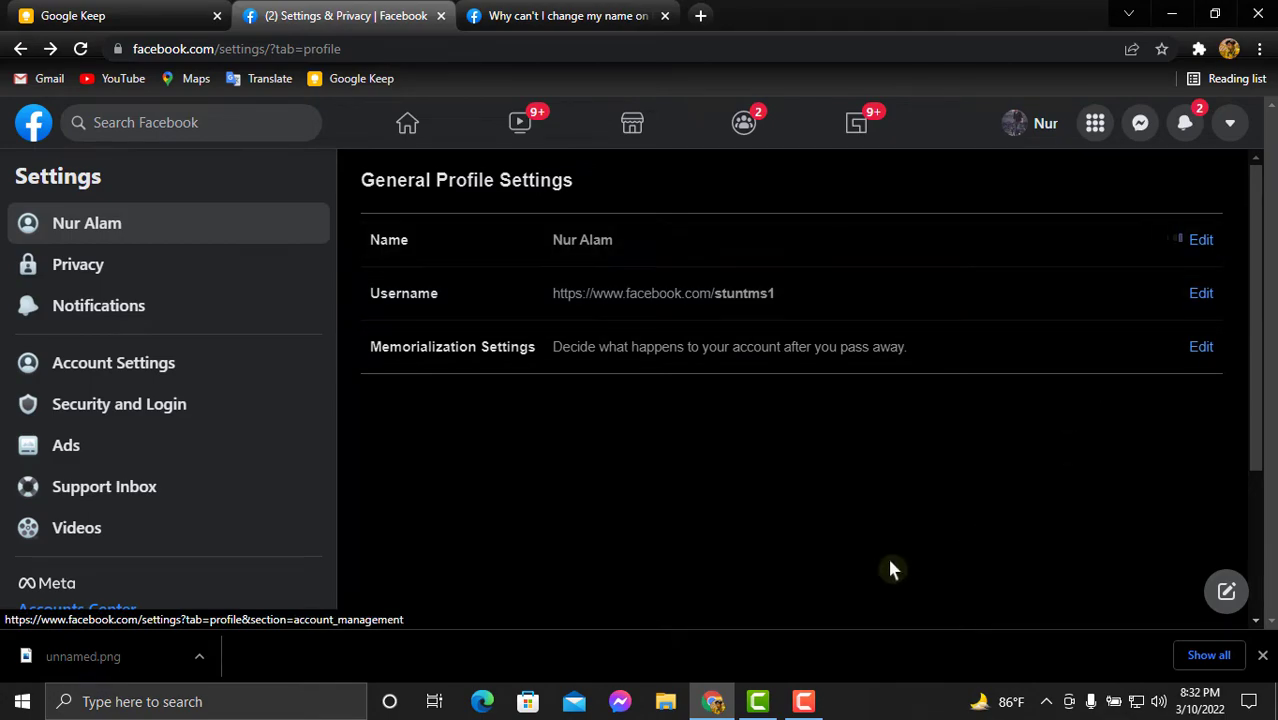
scroll(720, 490, "down", 2)
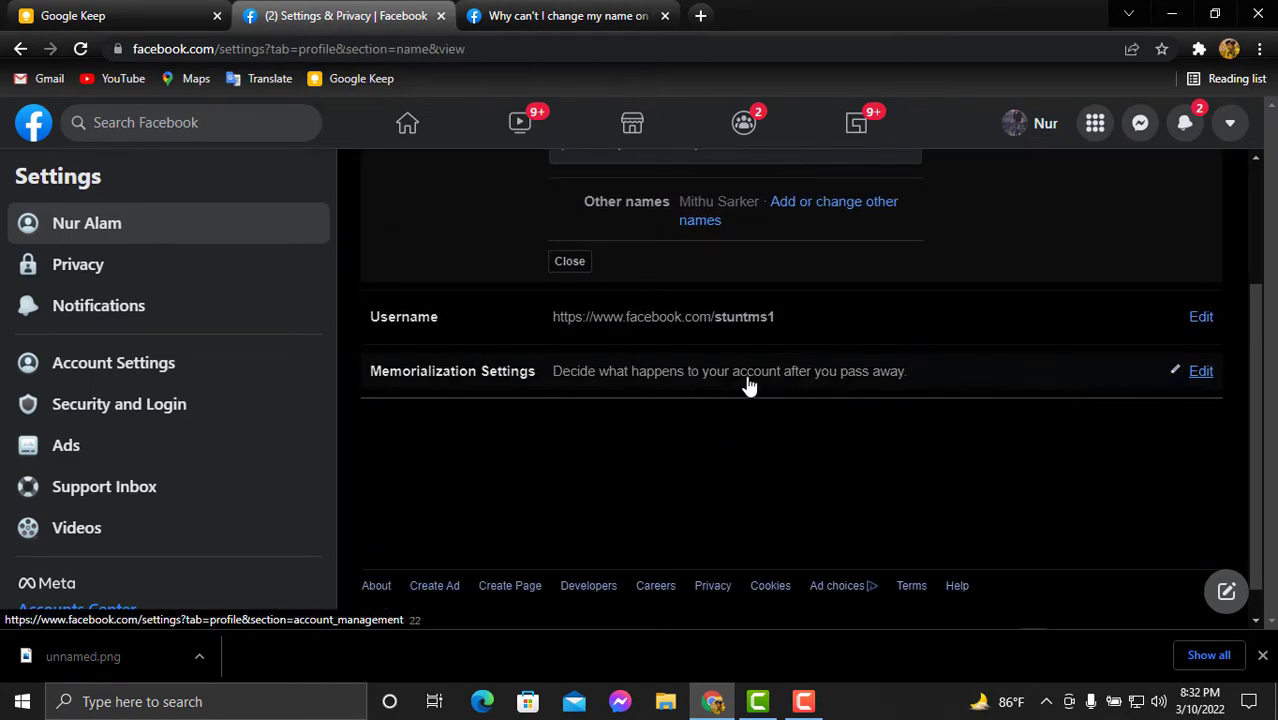
scroll(760, 410, "up", 2)
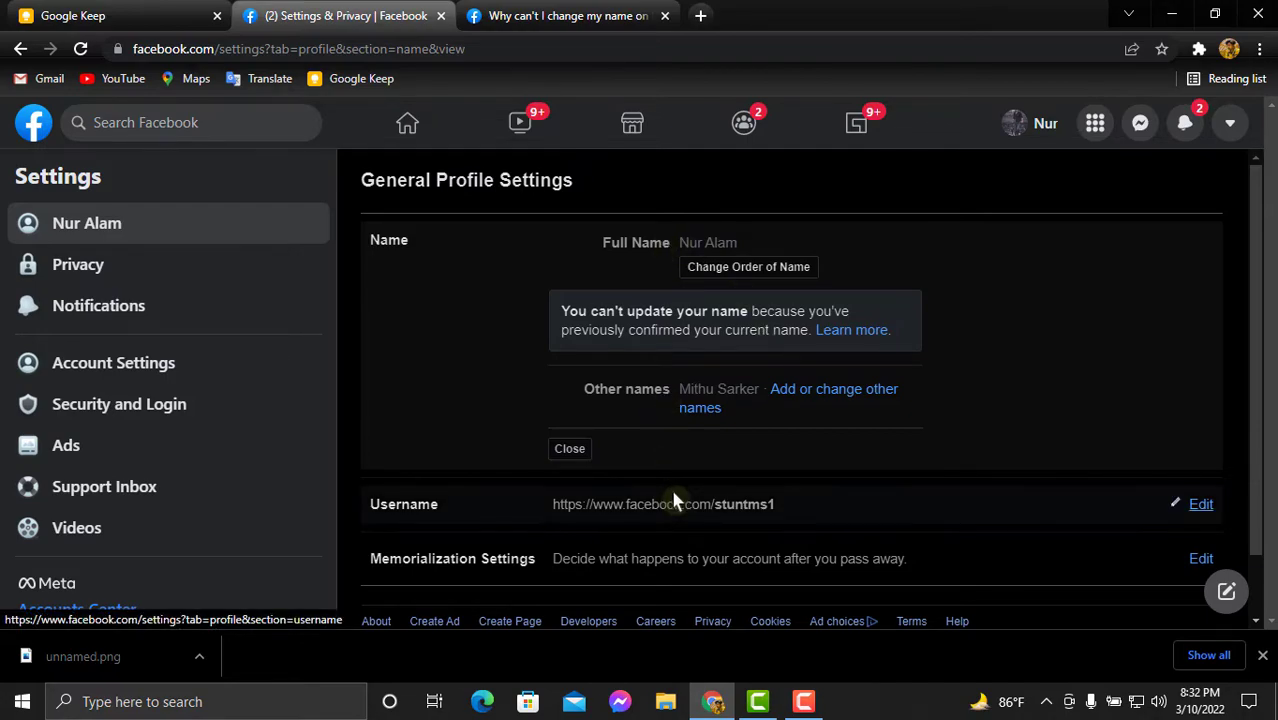
Step: Go back to the help article on name changes and open the linked form for requesting a name change
left_click(590, 16)
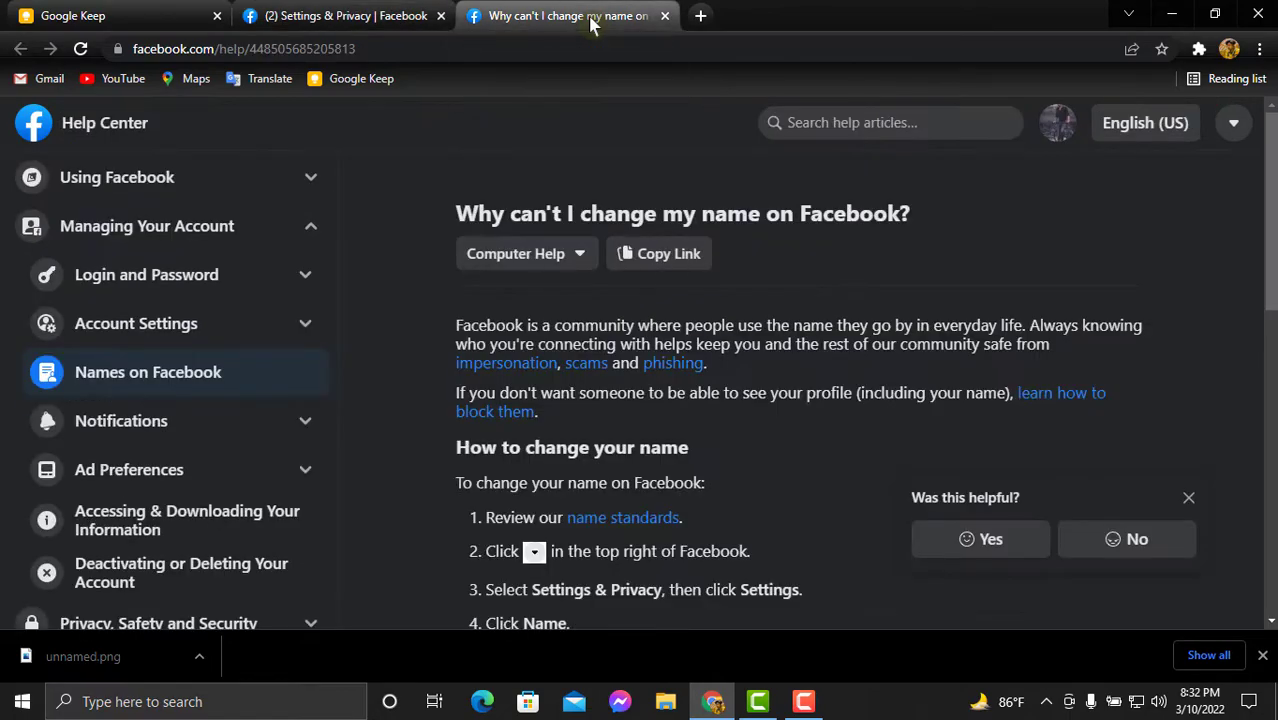
scroll(748, 368, "down", 3)
scroll(748, 368, "down", 1)
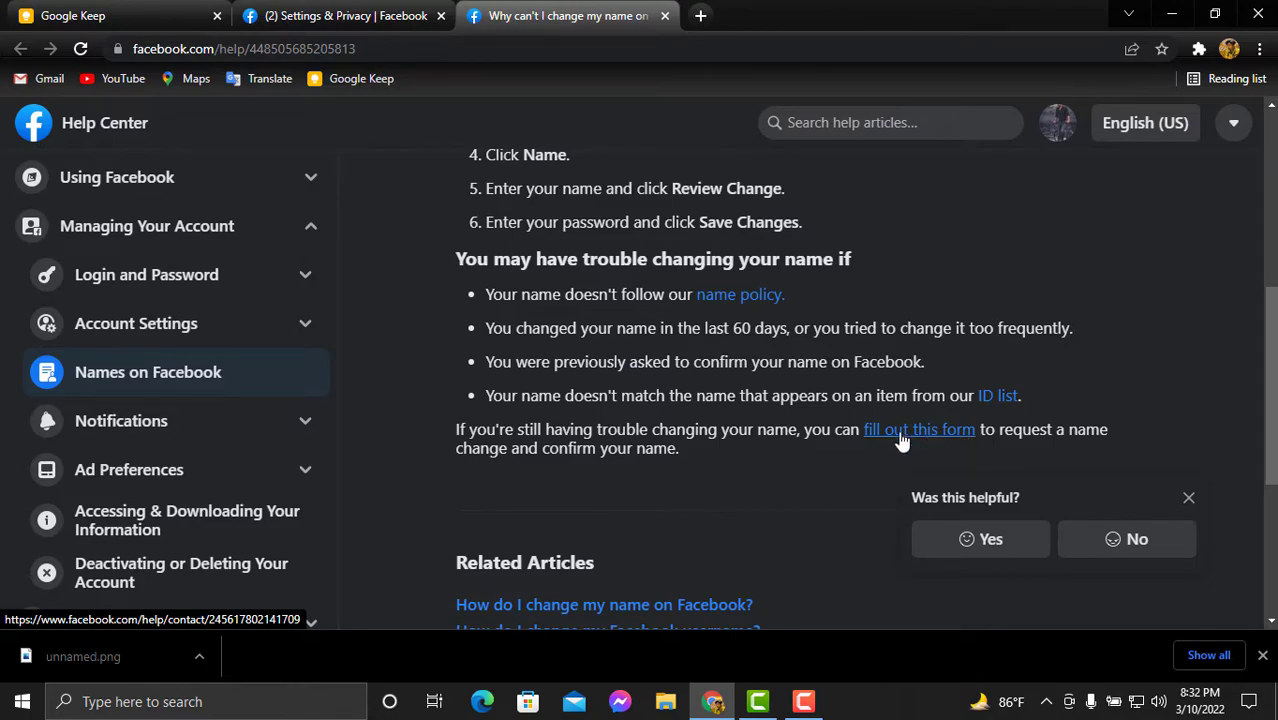
scroll(751, 391, "down", 3)
scroll(918, 362, "up", 3)
scroll(897, 395, "down", 1)
scroll(910, 370, "down", 2)
scroll(937, 329, "up", 1)
left_click(918, 255)
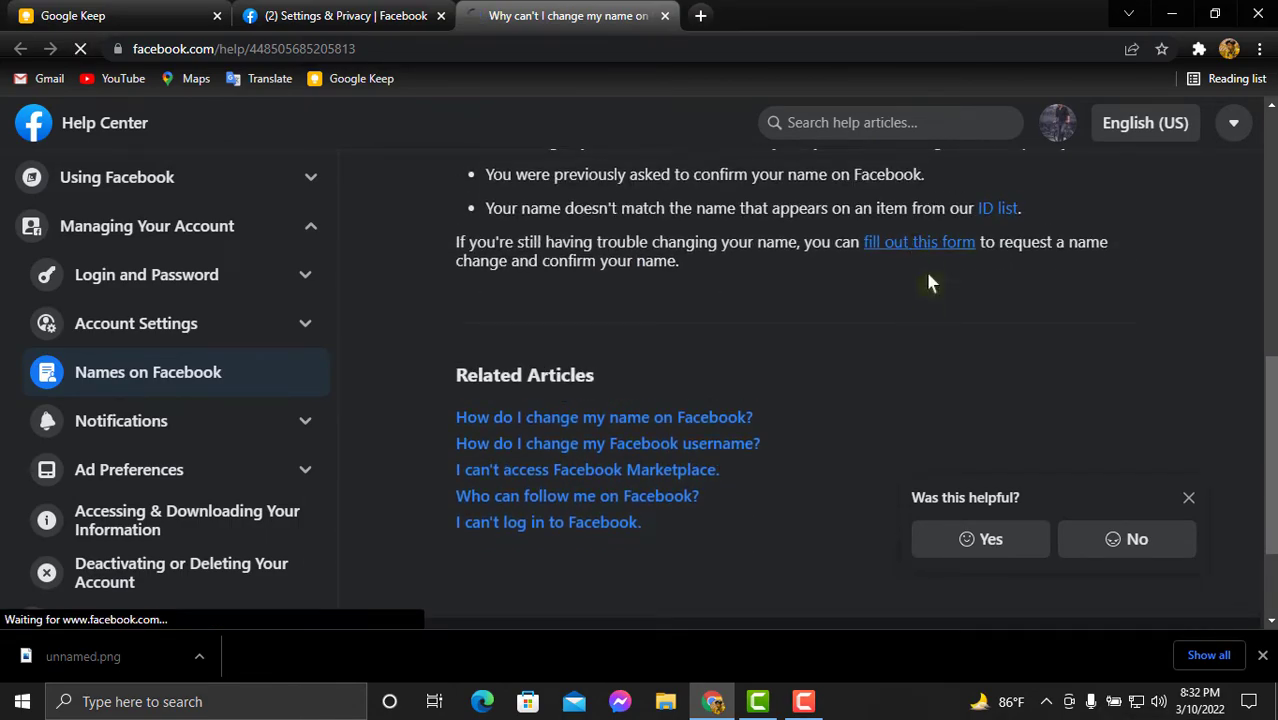
scroll(900, 300, "up", 4)
scroll(796, 400, "down", 4)
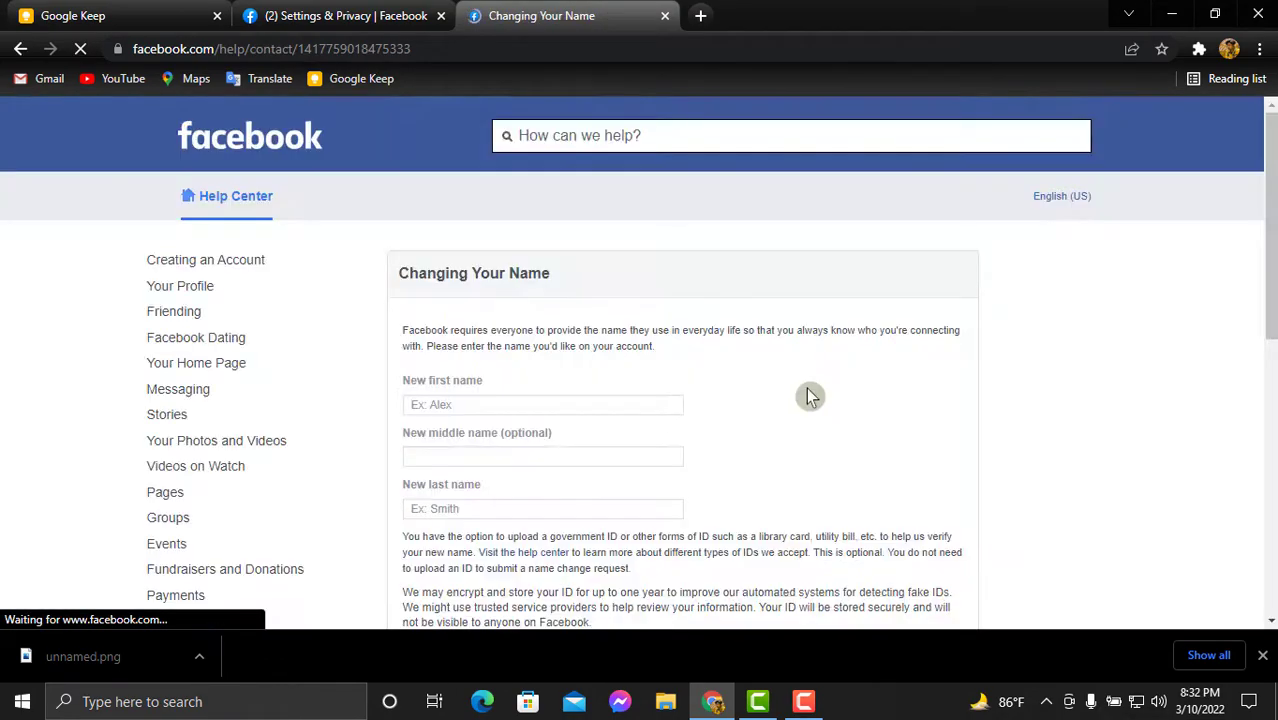
Step: Enter the new first name and new last name in the Changing Your Name form
double_click(494, 404)
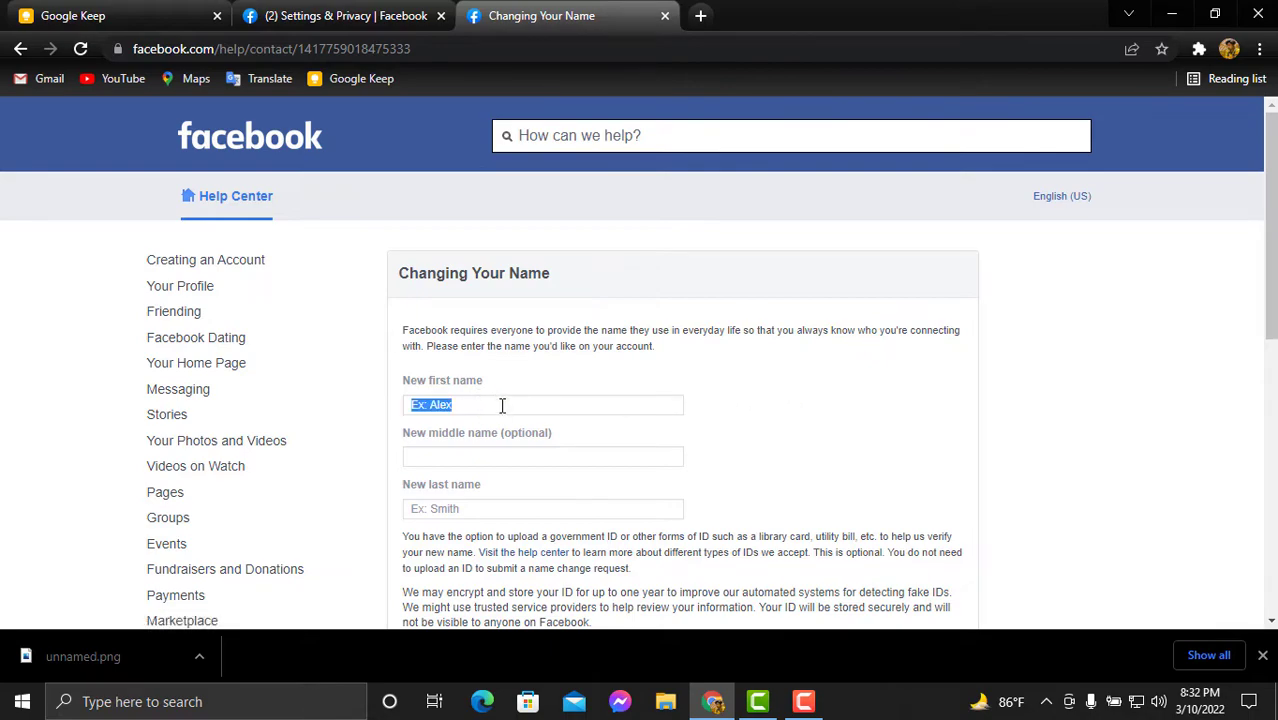
left_click(510, 406)
left_click(534, 445)
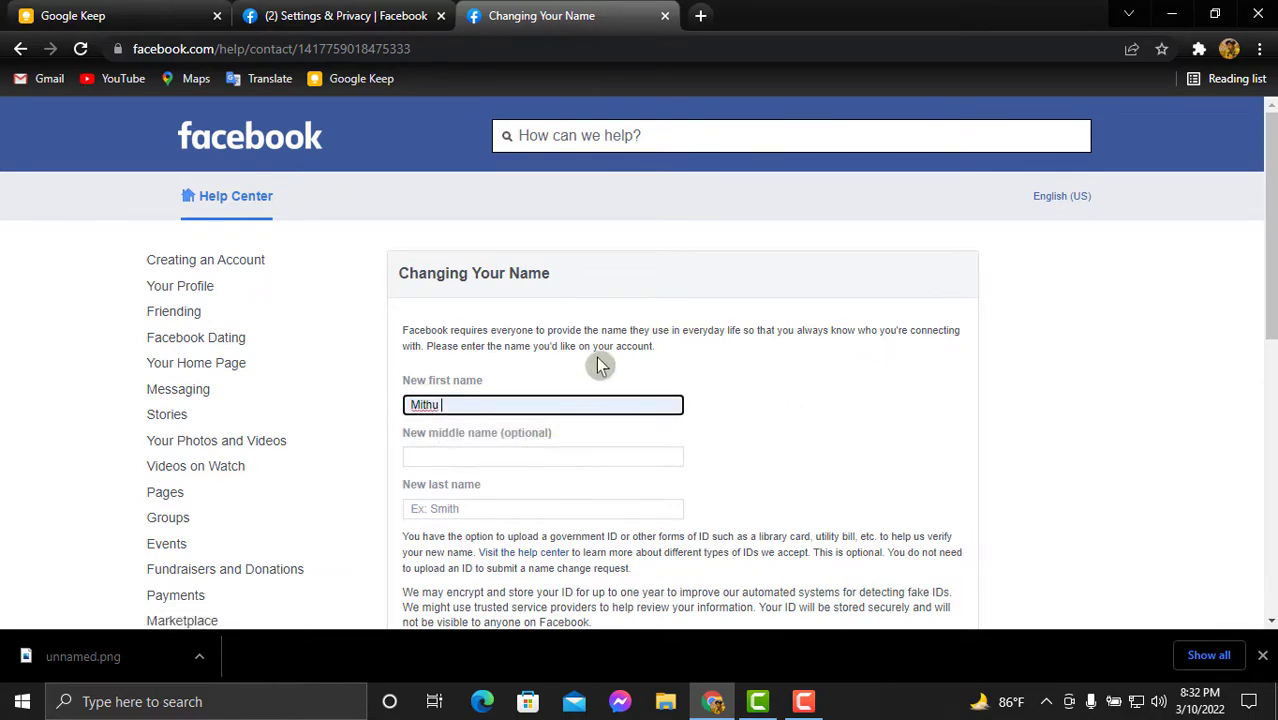
scroll(590, 343, "down", 2)
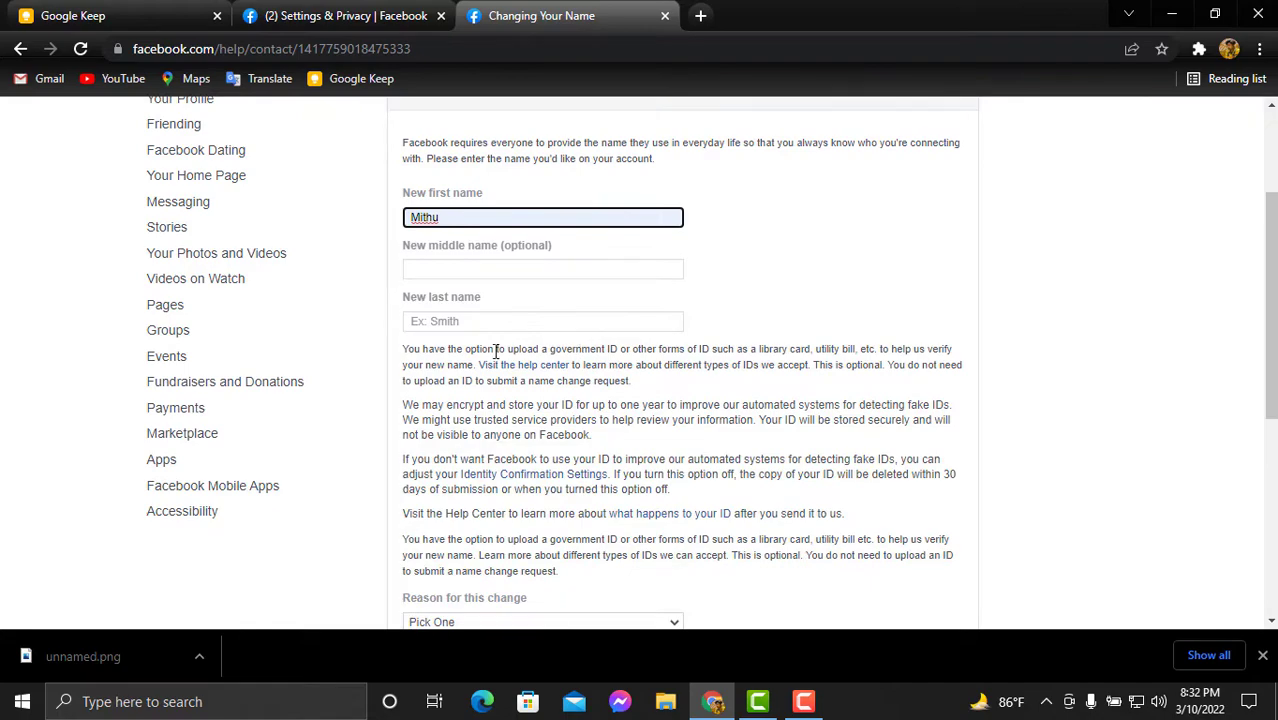
left_click(440, 320)
left_click(459, 368)
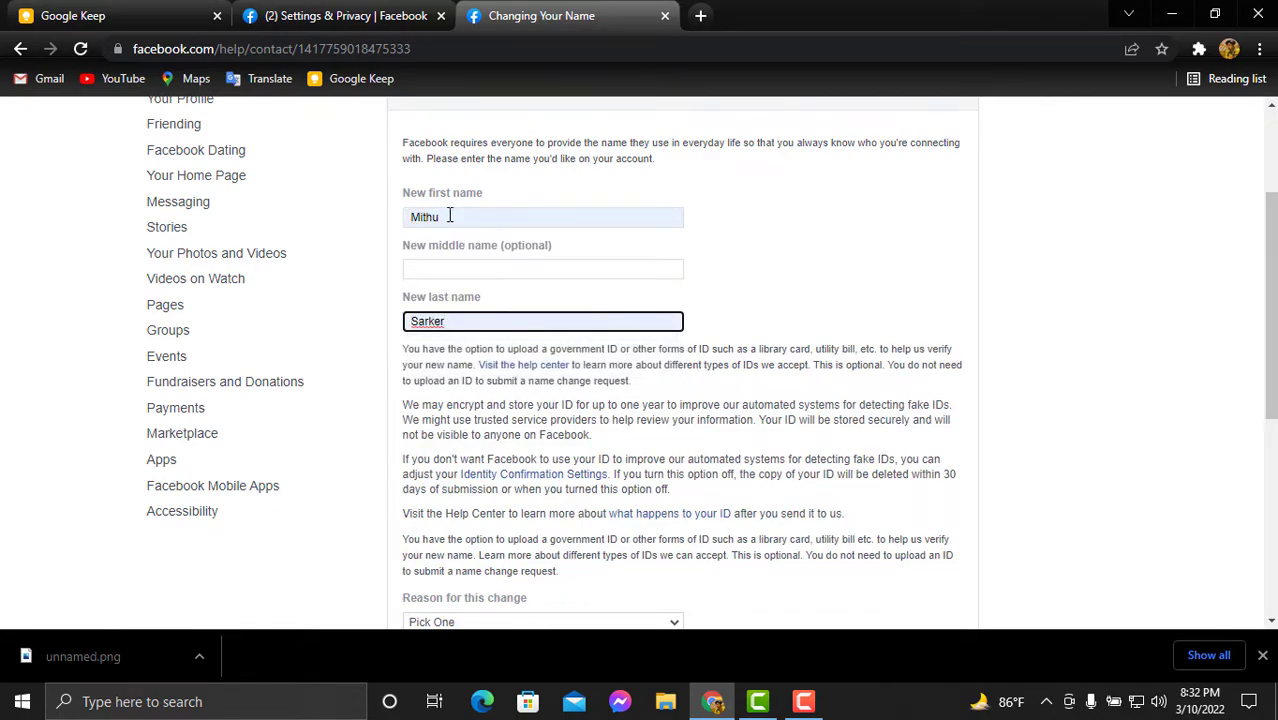
left_click(451, 216)
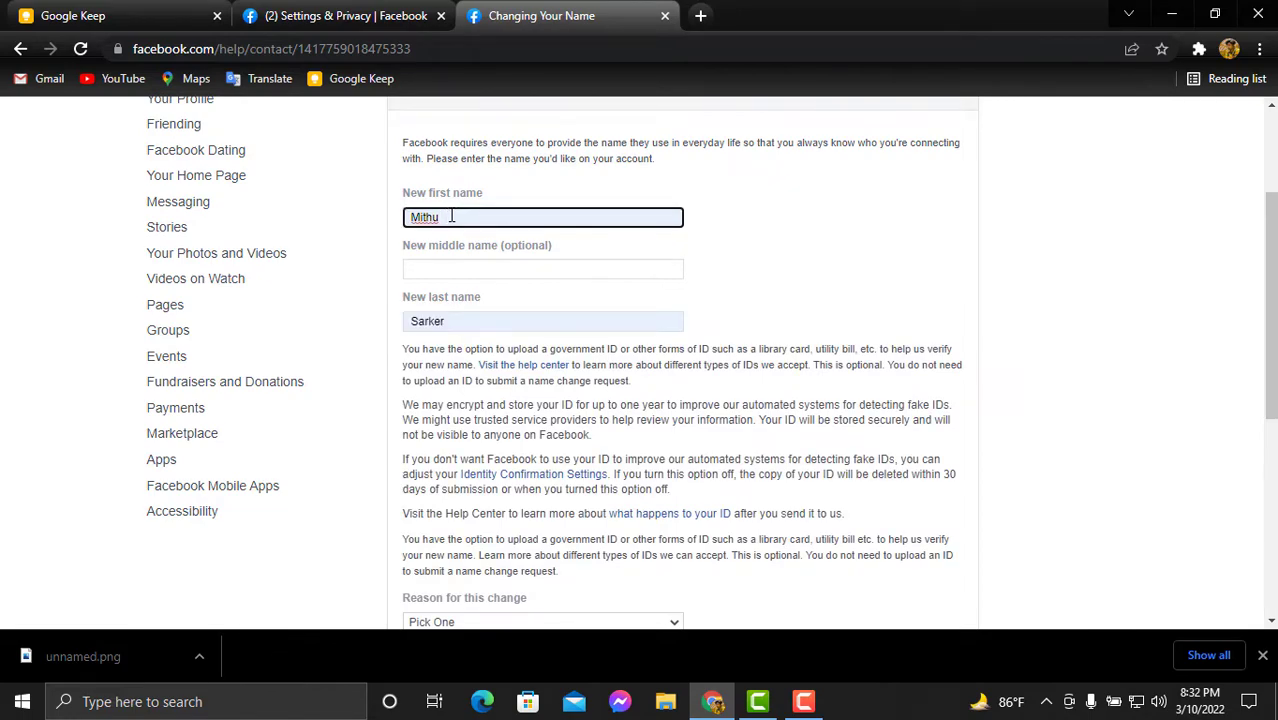
key("Left")
key("Left")
Step: Set the reason for this change to Legal Name Change
scroll(650, 450, "down", 3)
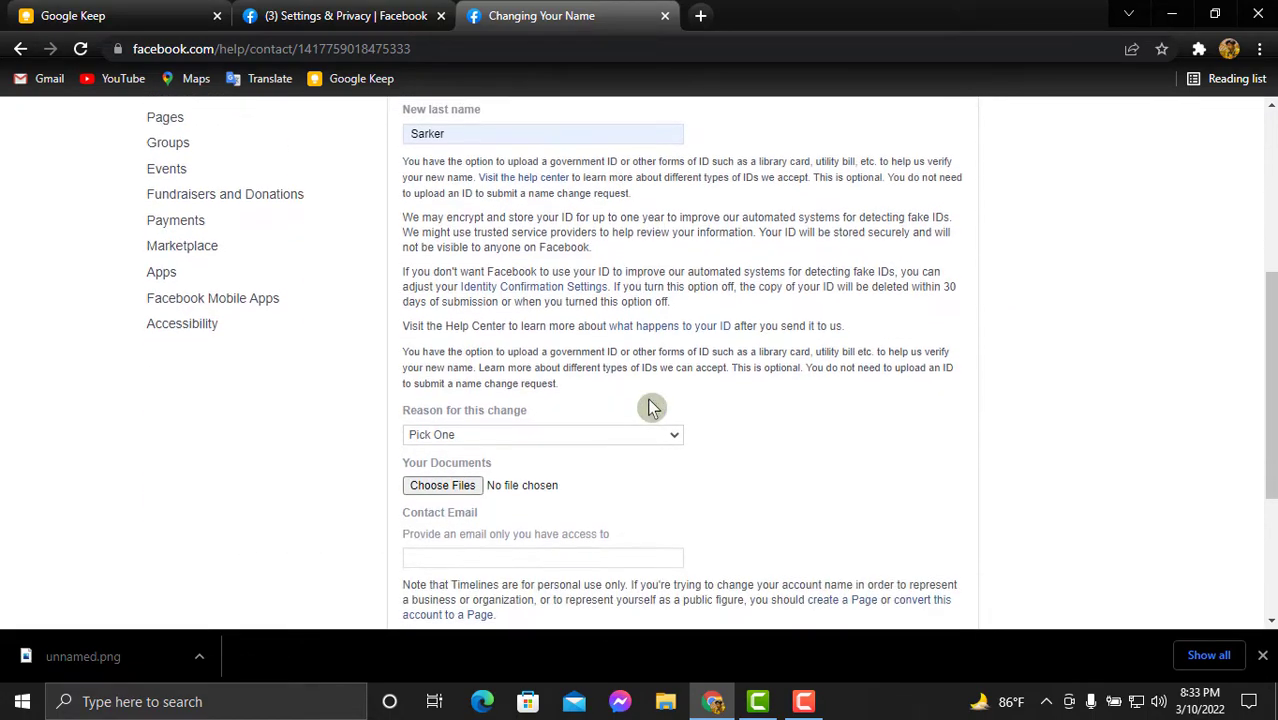
left_click(546, 342)
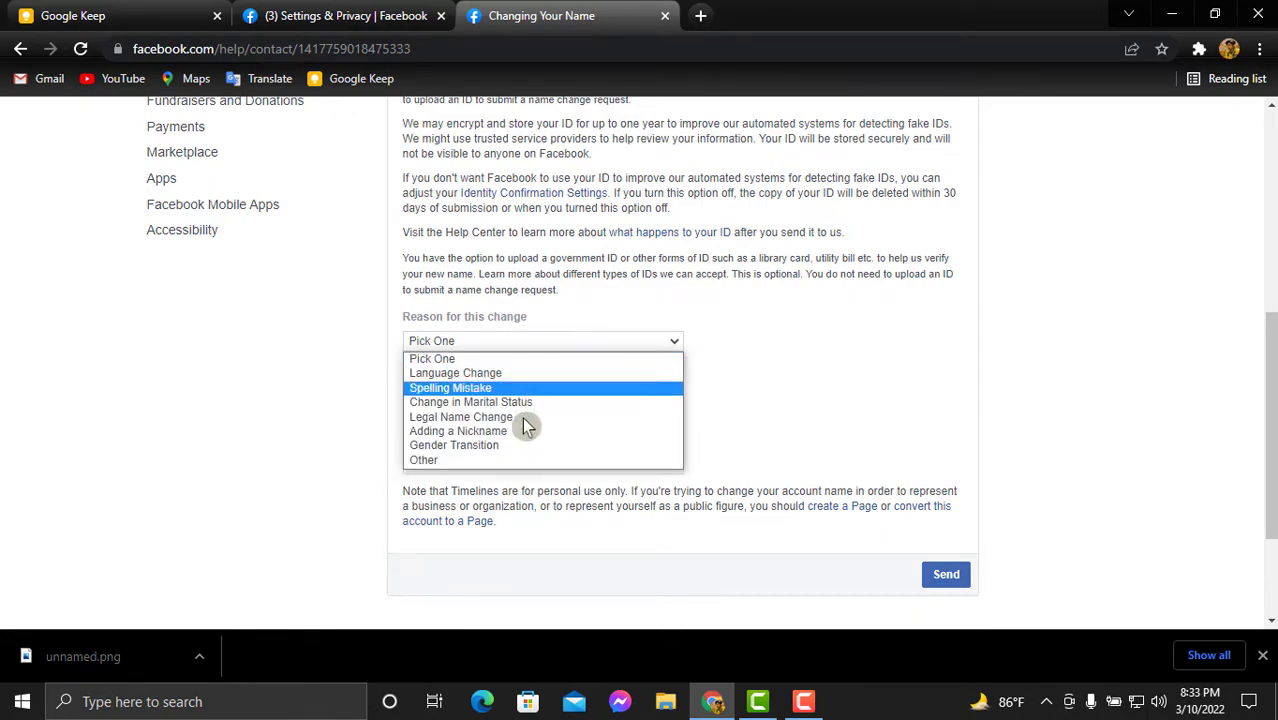
left_click(480, 418)
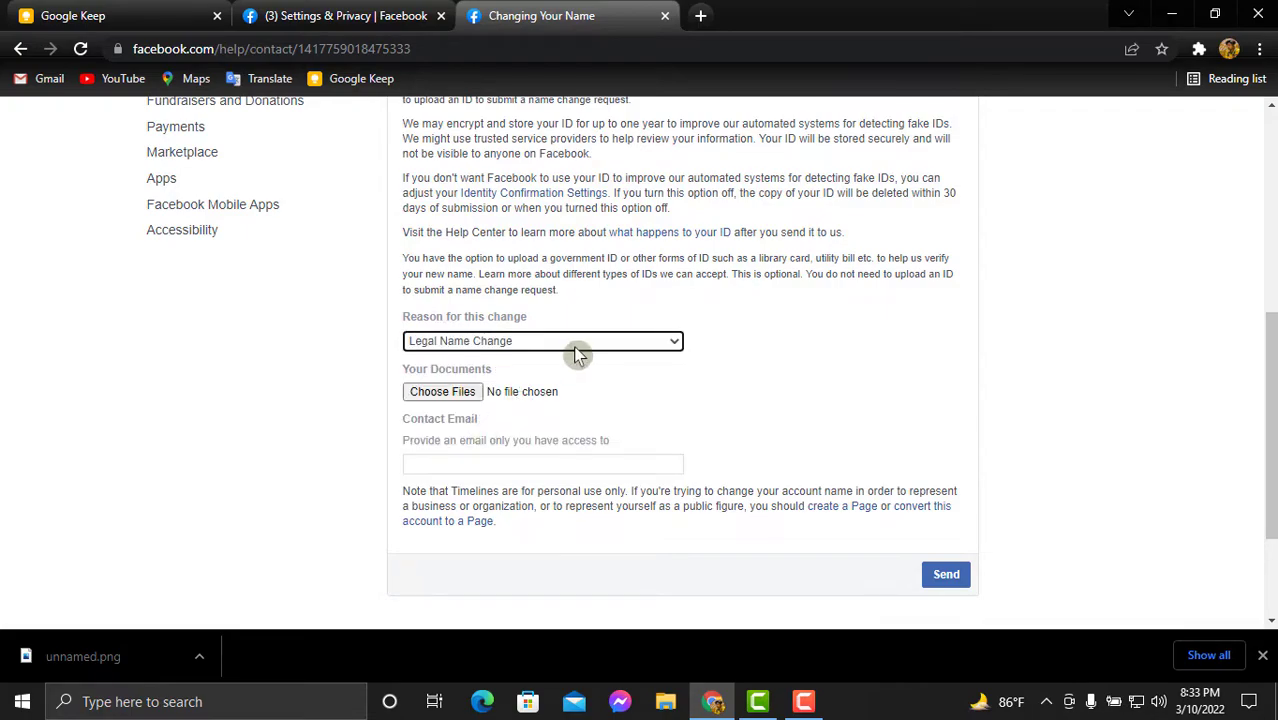
Step: Preview the image "unnamed" from the Pictures folder and attach it under Your Documents
left_click(441, 392)
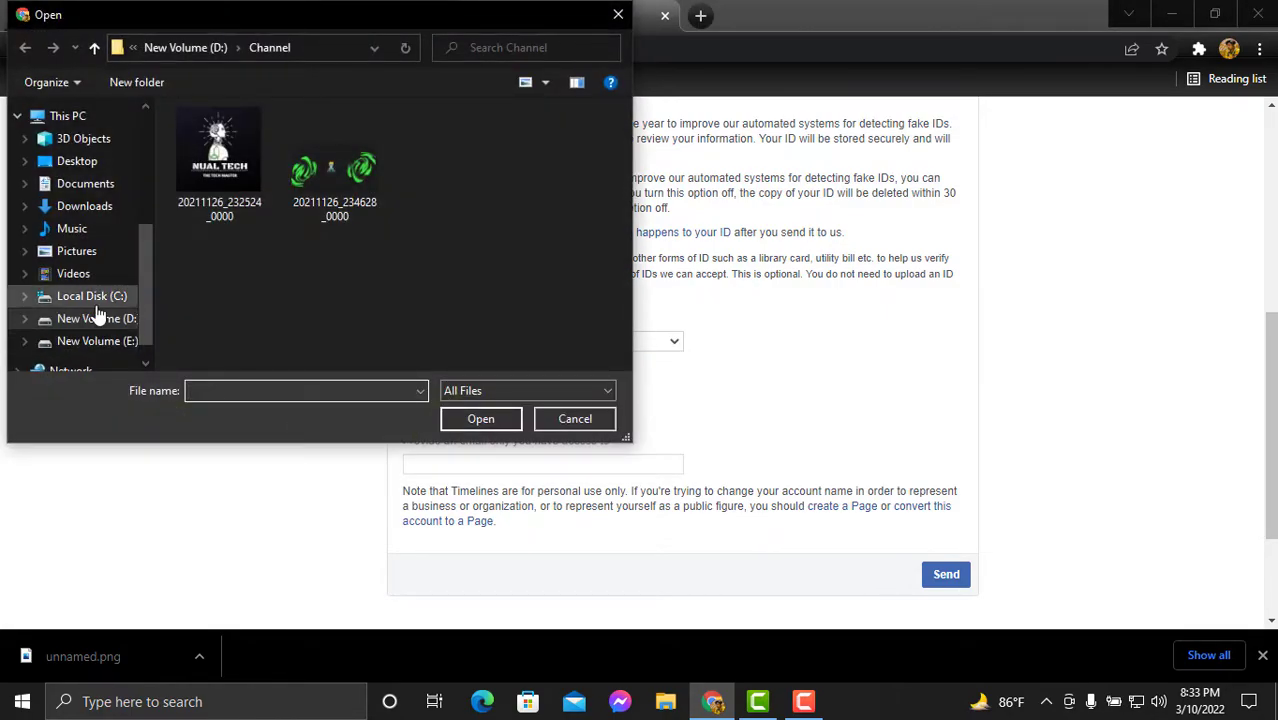
left_click(92, 252)
scroll(477, 243, "down", 2)
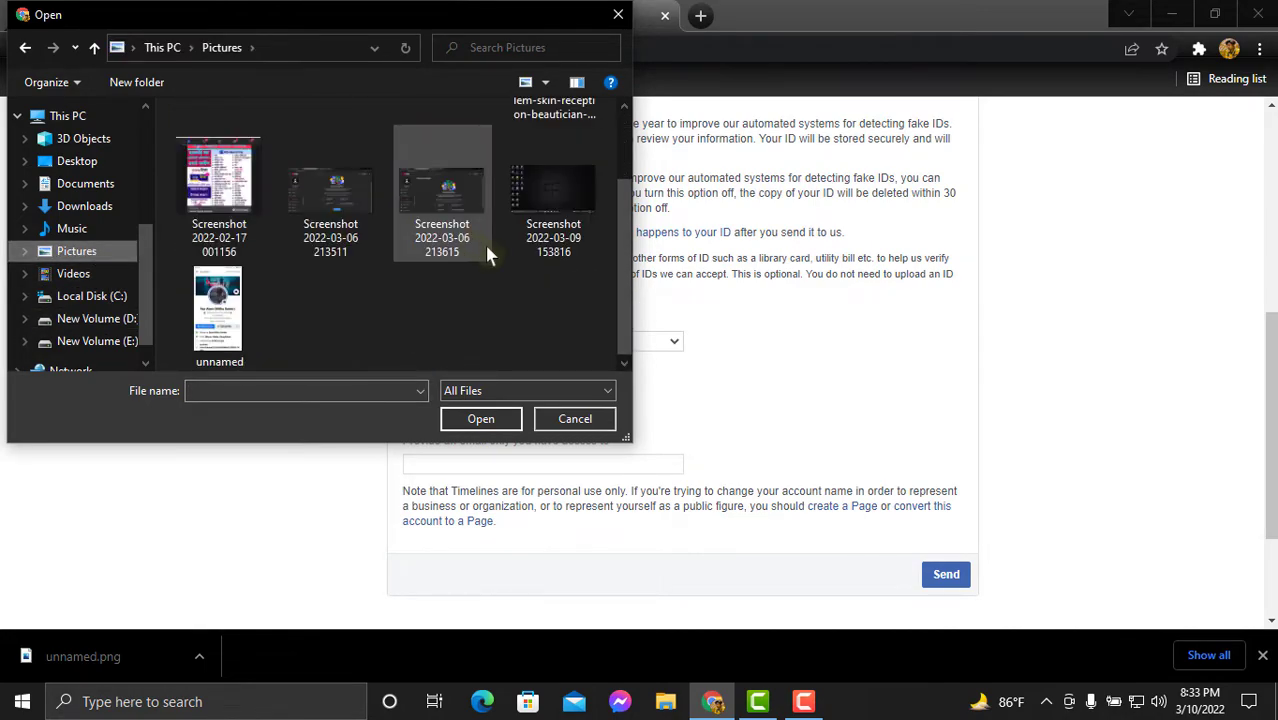
left_click(214, 340)
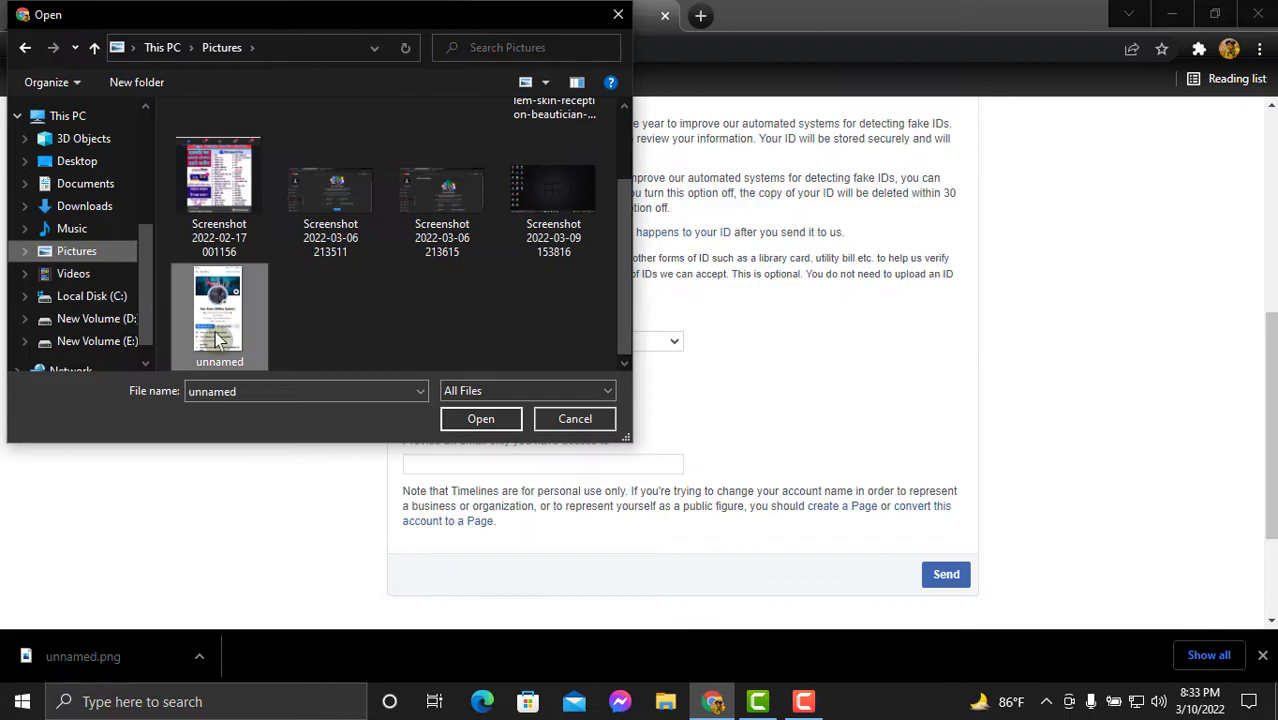
right_click(210, 342)
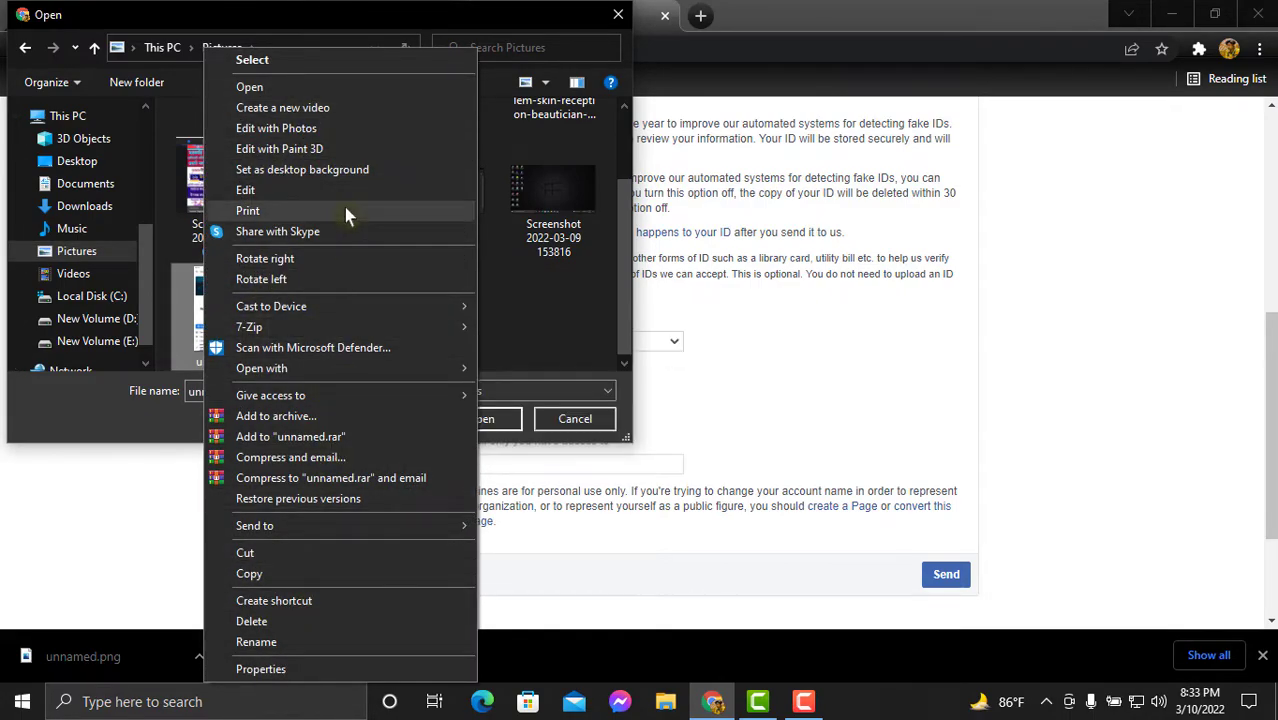
left_click(330, 90)
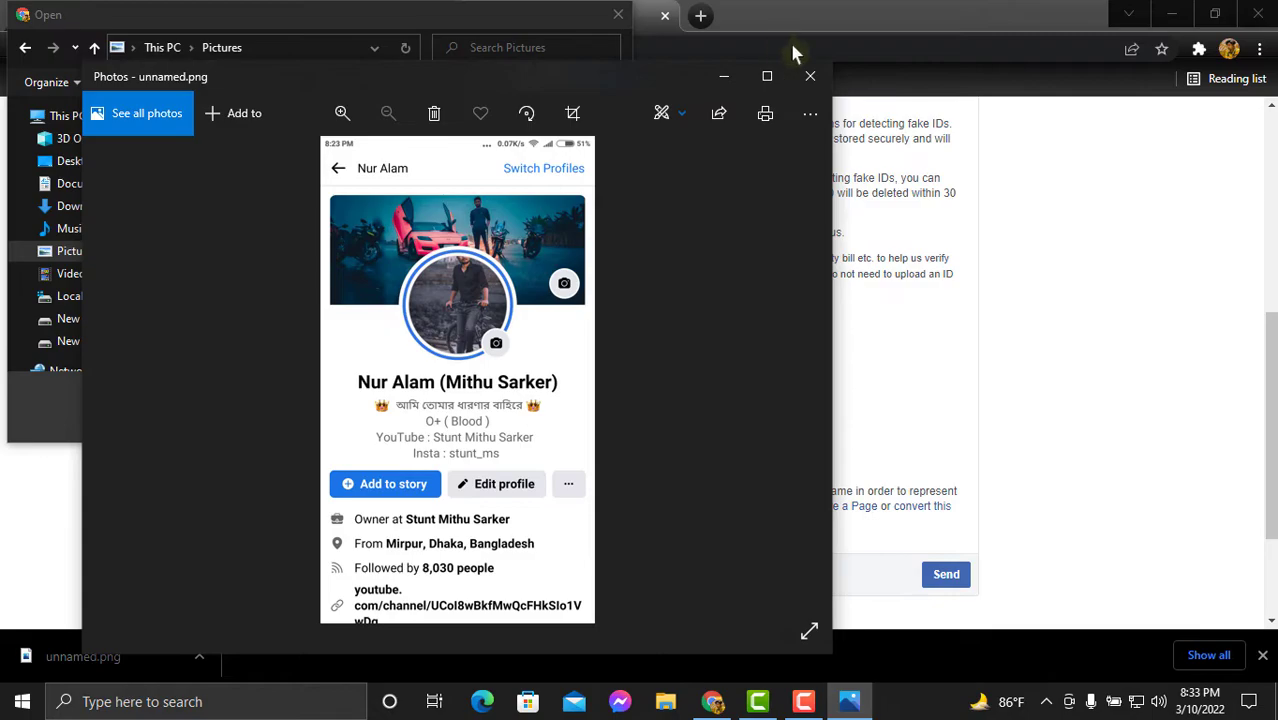
left_click(810, 76)
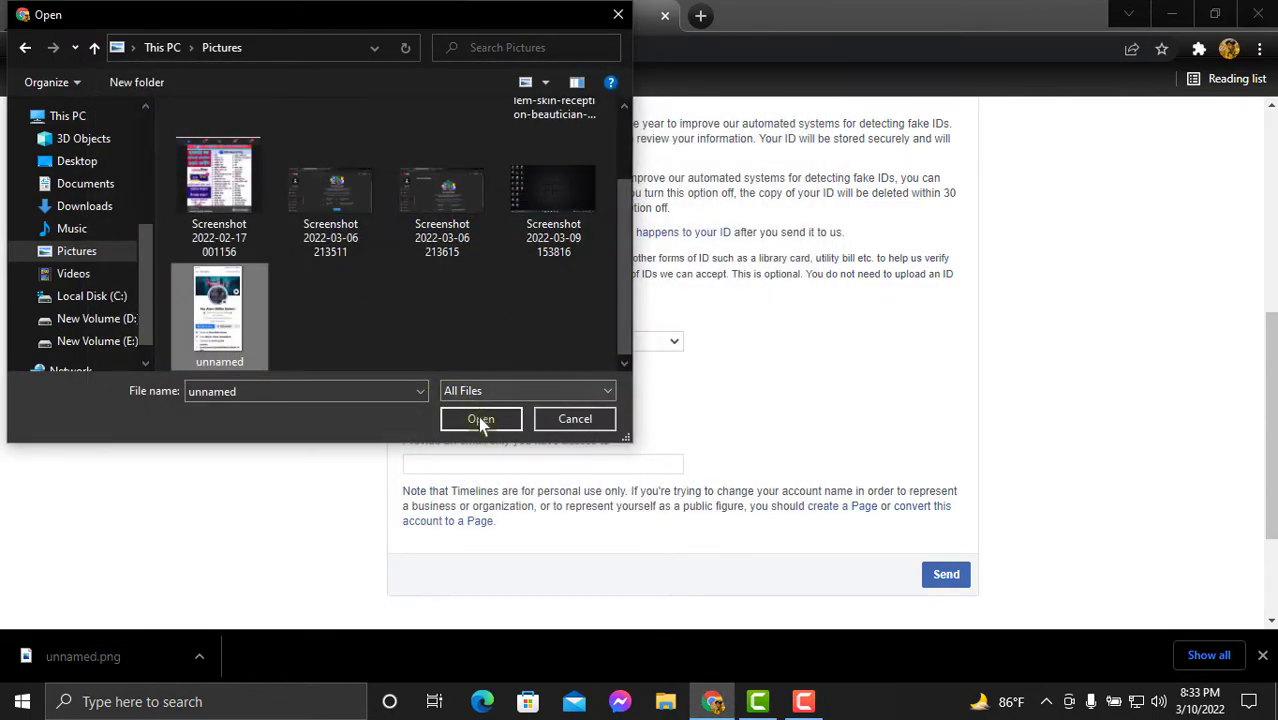
left_click(480, 419)
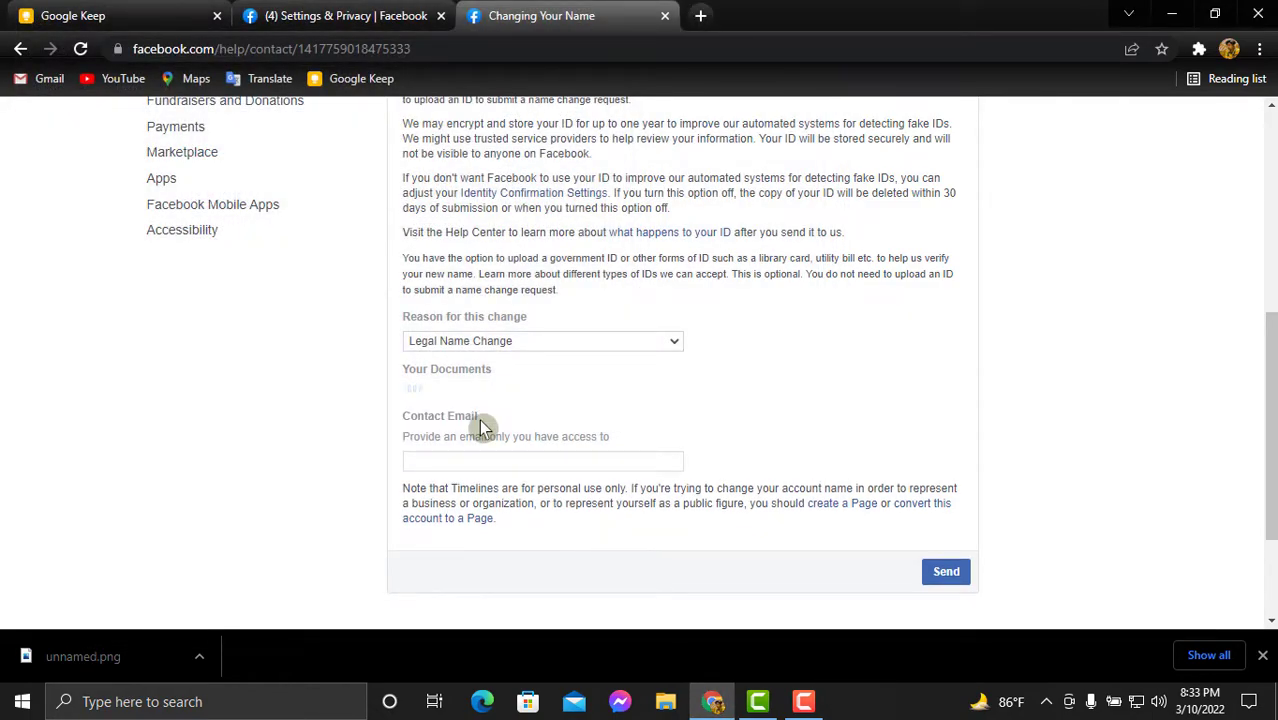
Step: Fill in the contact e-mail with the suggested address, check the form entries and send the name change request
left_click(537, 468)
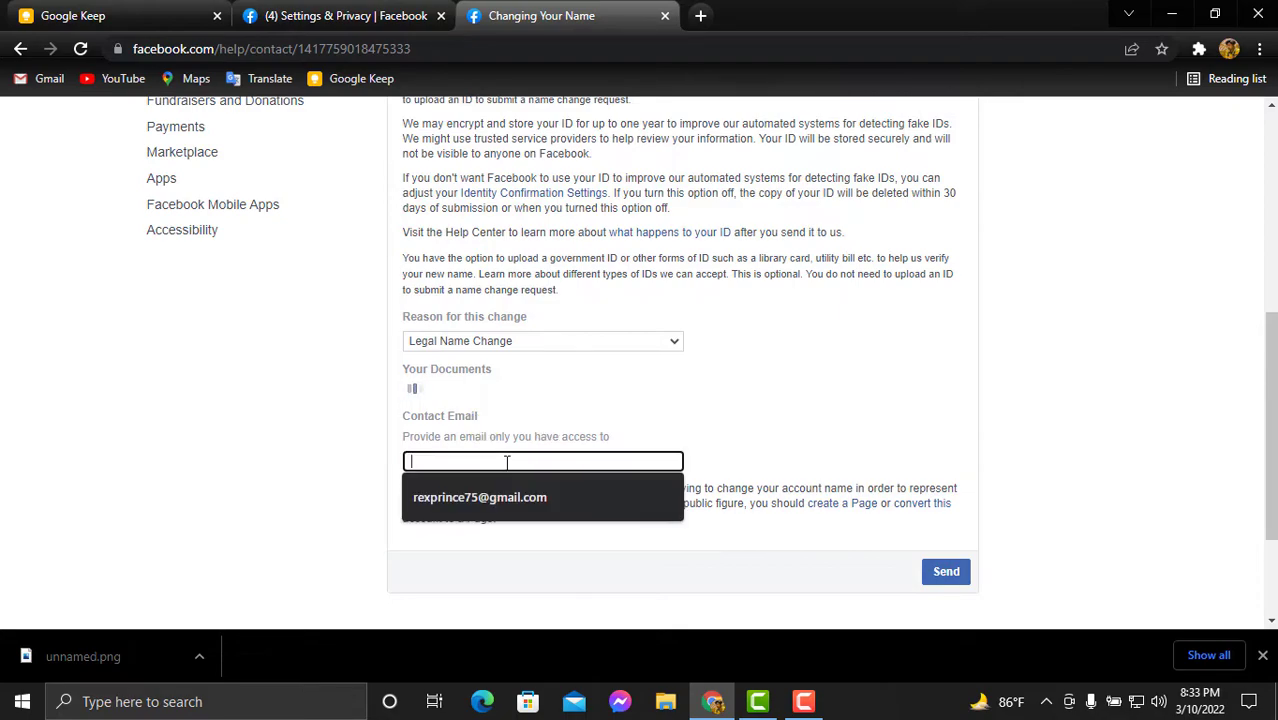
left_click(519, 488)
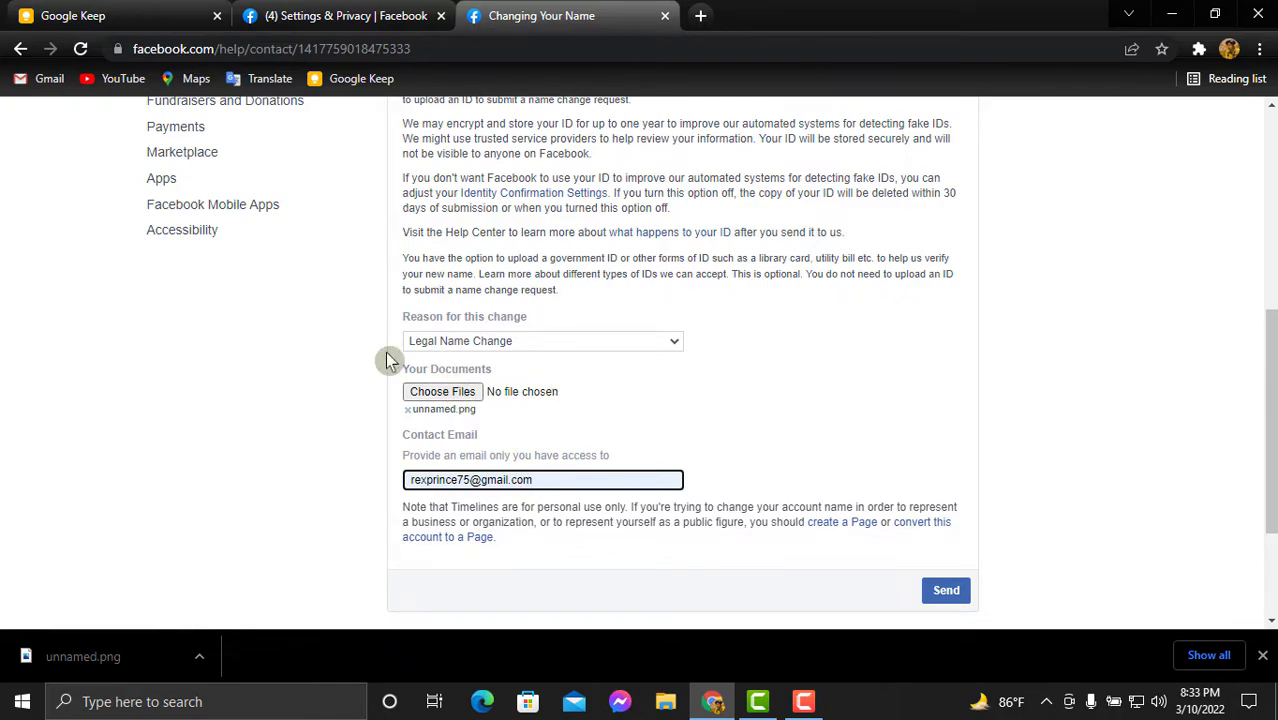
scroll(601, 432, "up", 5)
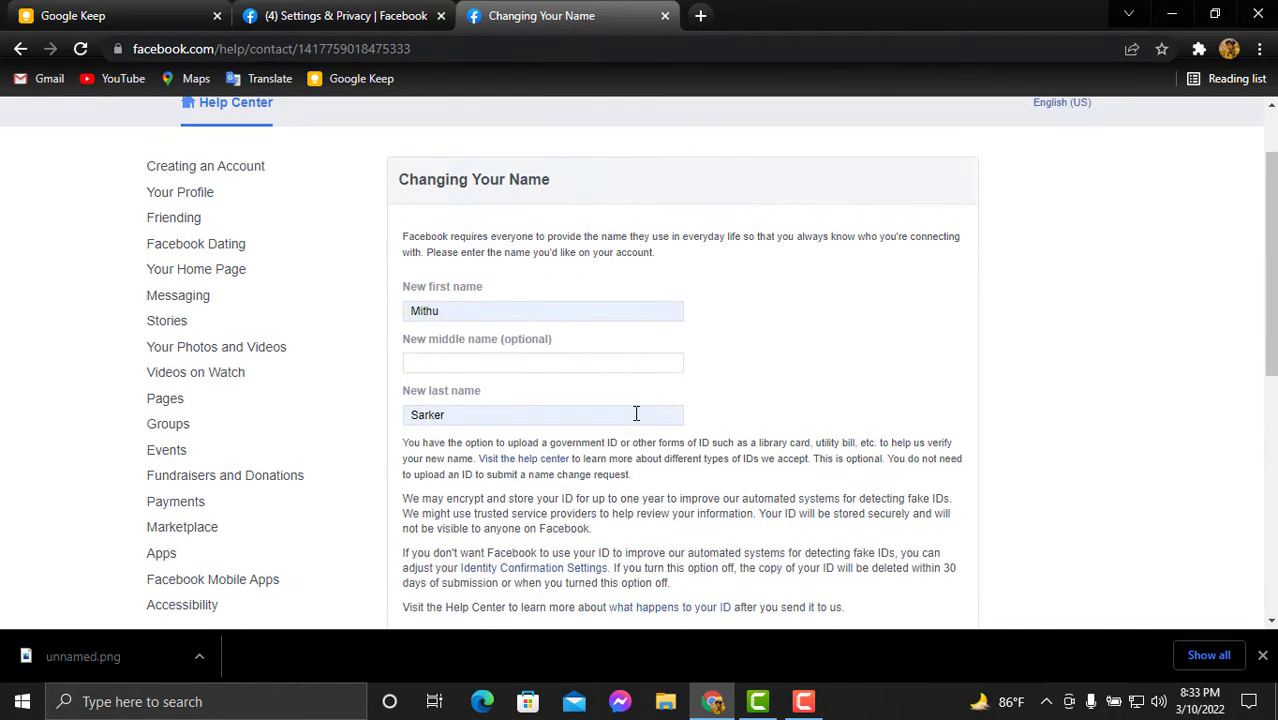
scroll(633, 414, "down", 7)
left_click(945, 404)
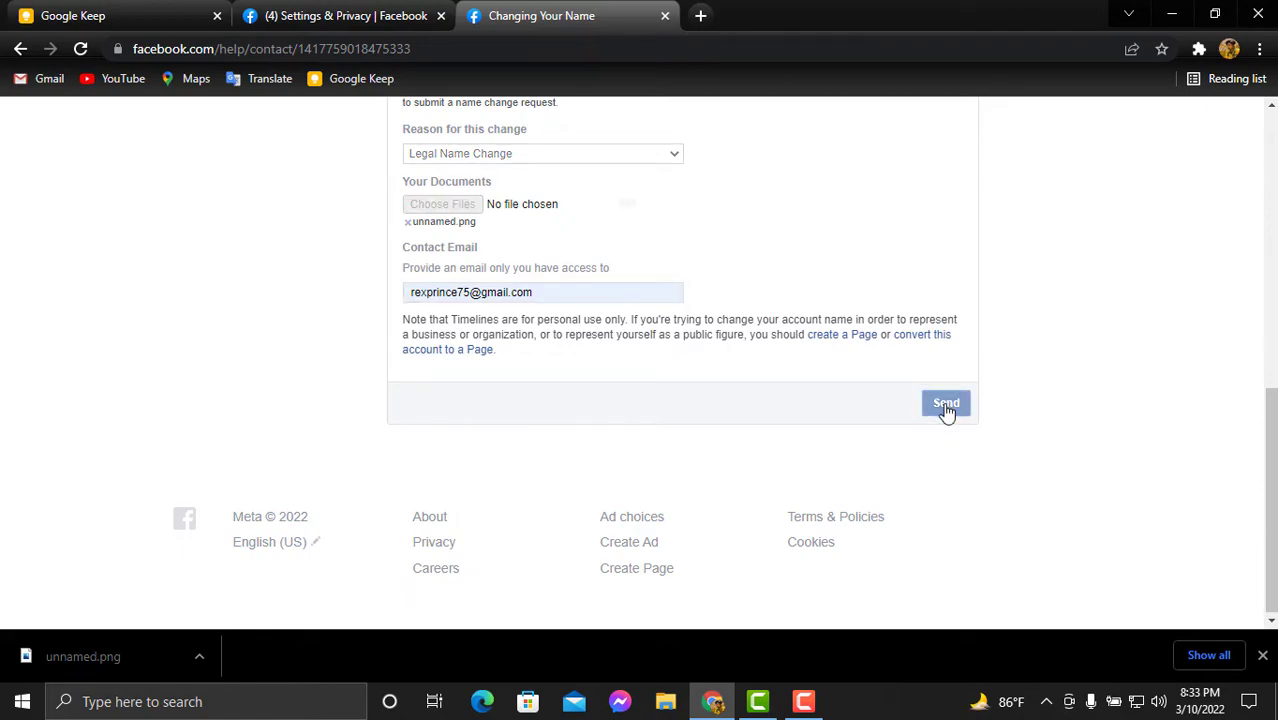